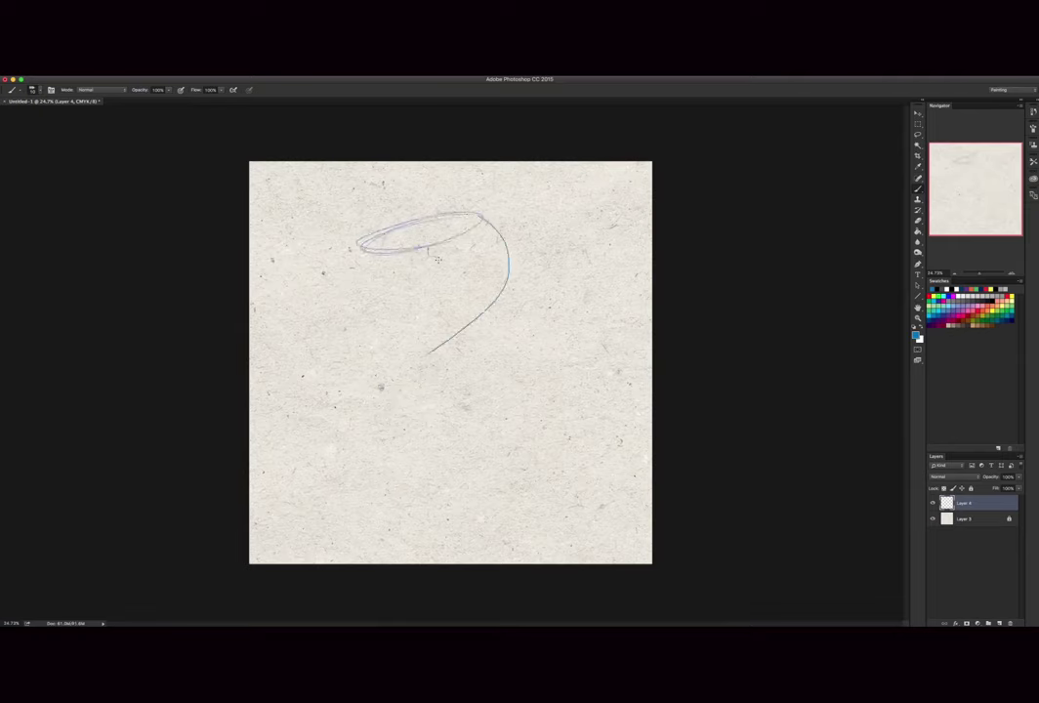
Complete the rough blue neck outline below the head ellipse and scale the sketch up to fill most of the canvas
mouse_move(361, 239)
left_mouse_down()
mouse_move(434, 270)
mouse_move(350, 337)
mouse_move(335, 393)
mouse_move(350, 343)
left_mouse_up()
mouse_move(418, 368)
left_mouse_down()
mouse_move(395, 388)
mouse_move(337, 399)
mouse_move(332, 383)
mouse_move(334, 410)
left_mouse_up()
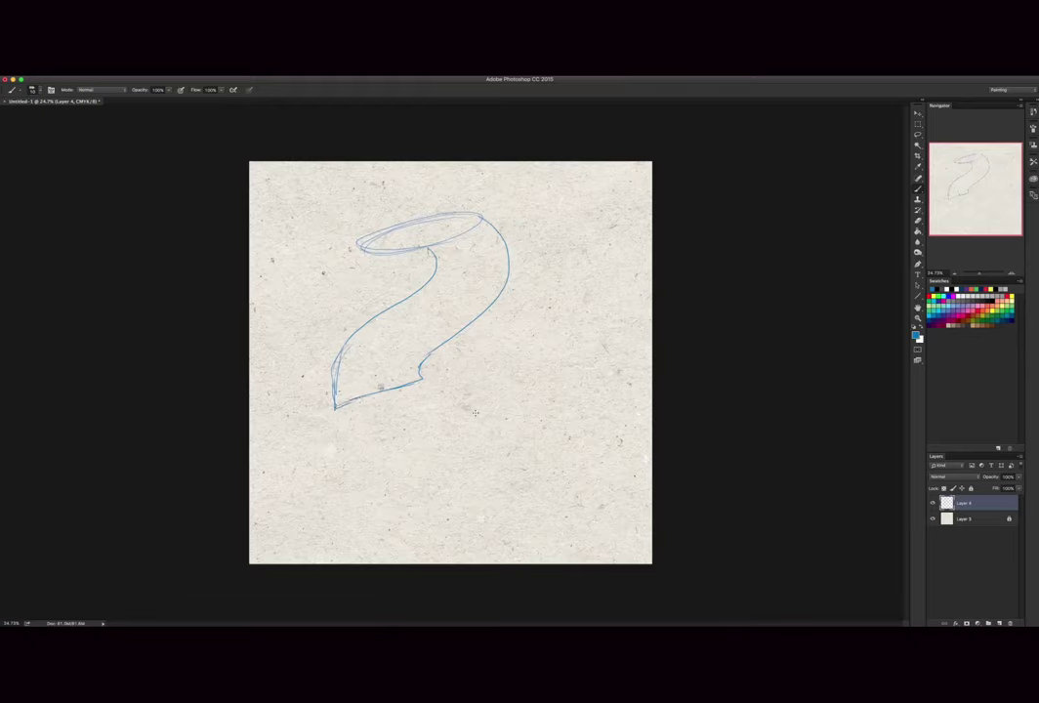
key("super+t")
mouse_move(497, 411)
left_mouse_down()
mouse_move(661, 557)
mouse_move(655, 574)
left_mouse_up()
mouse_move(568, 457)
left_mouse_down()
mouse_move(513, 489)
mouse_move(515, 419)
mouse_move(526, 417)
mouse_move(489, 417)
left_mouse_up()
key("Return")
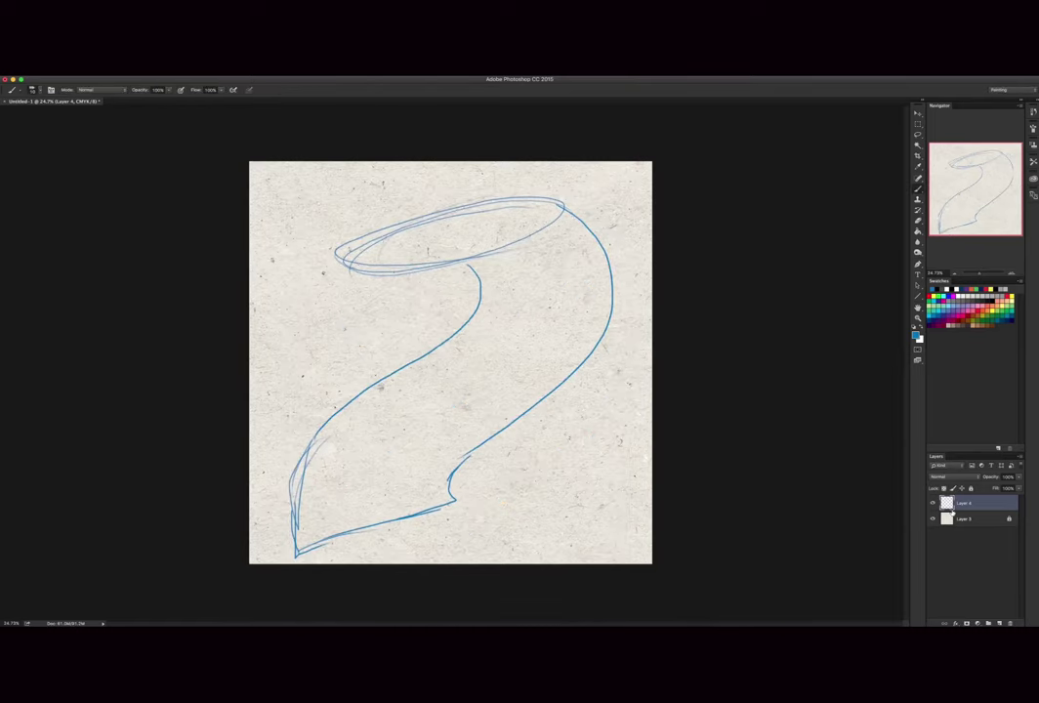
Lower the opacity of the blue sketch's layer until it is faint, and rename the layer Sketch
left_click(948, 476)
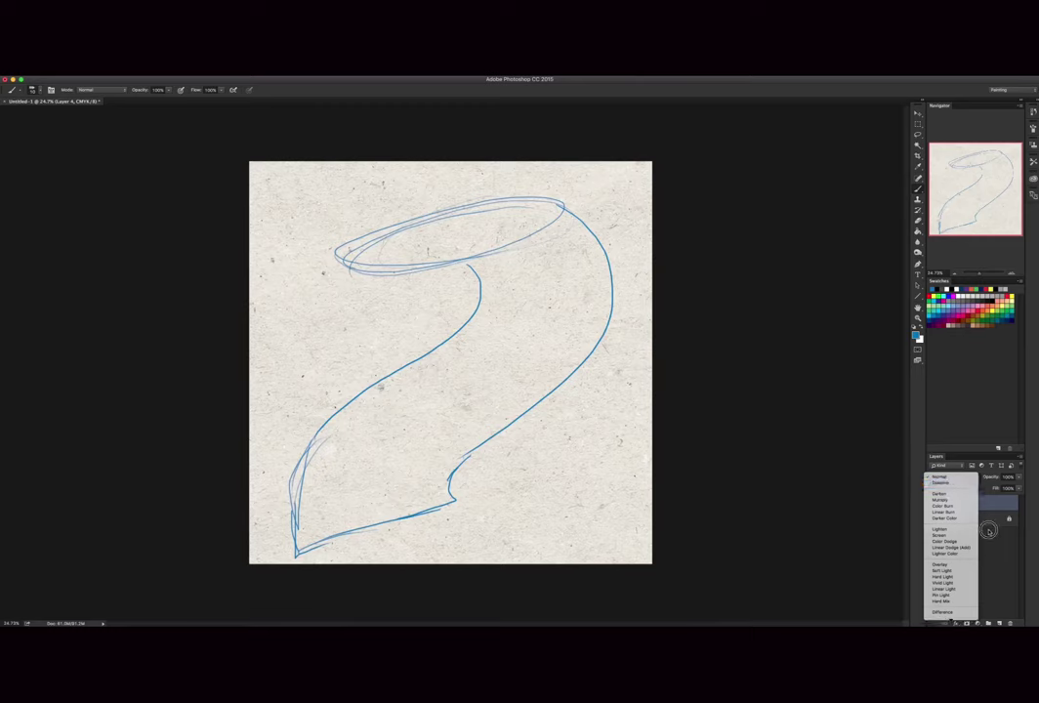
left_click(1002, 486)
left_click_drag(1001, 486, 989, 488)
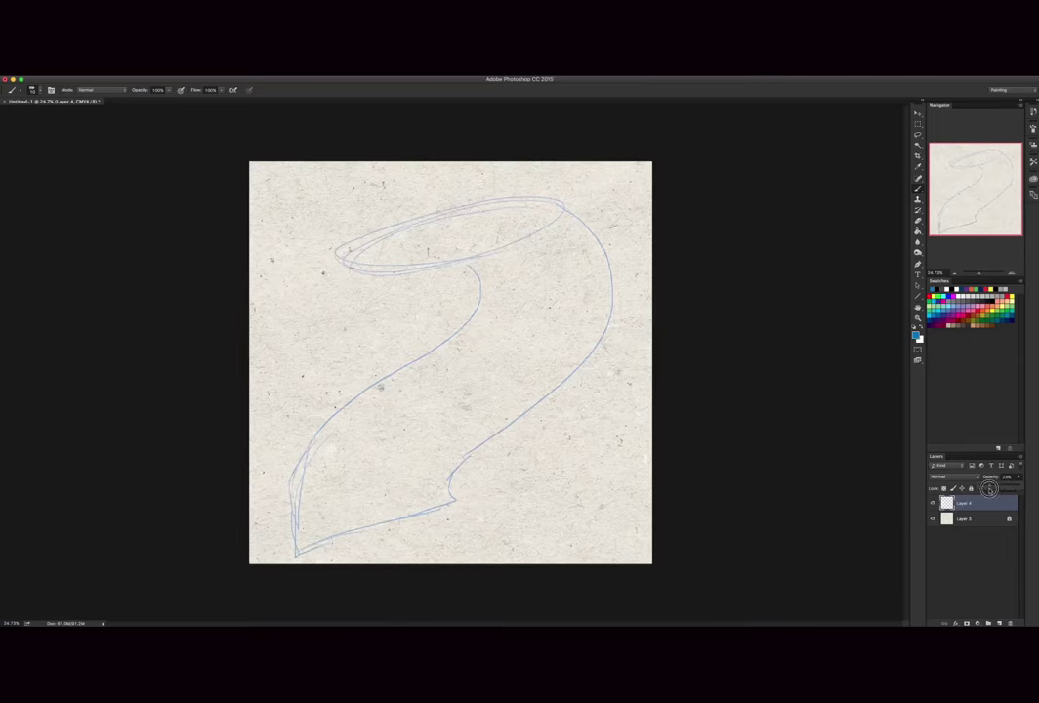
double_click(965, 503)
type("Sketch")
left_click(960, 559)
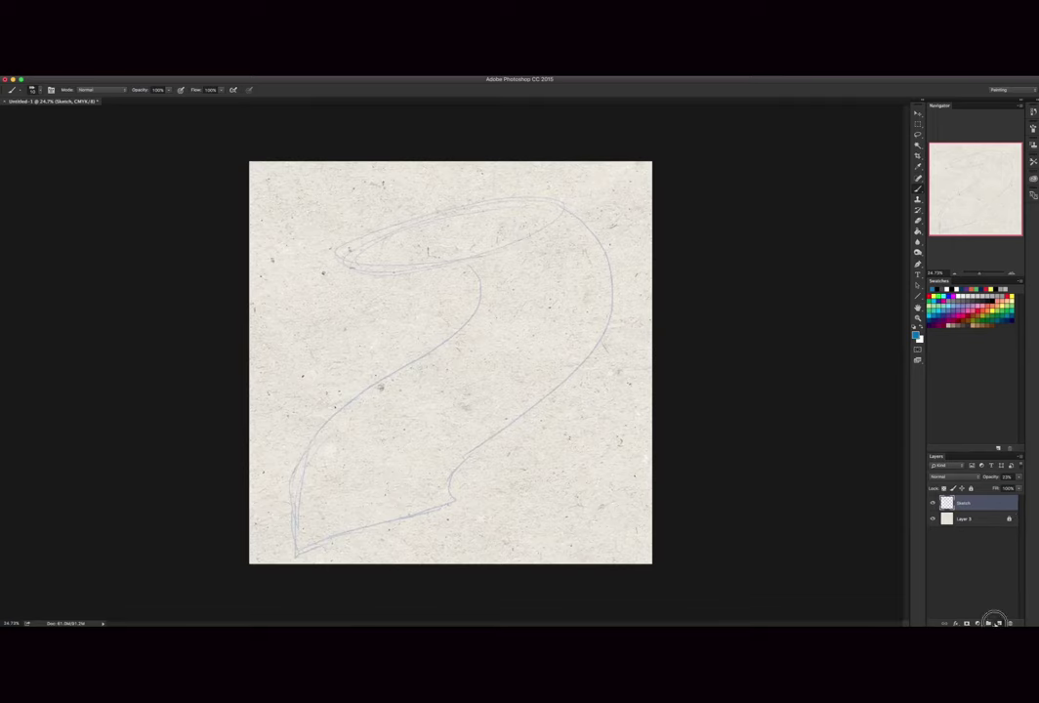
Add a new layer above Sketch, name it "sketchy lines", and restore the default black and white colours
left_click(998, 623)
double_click(965, 503)
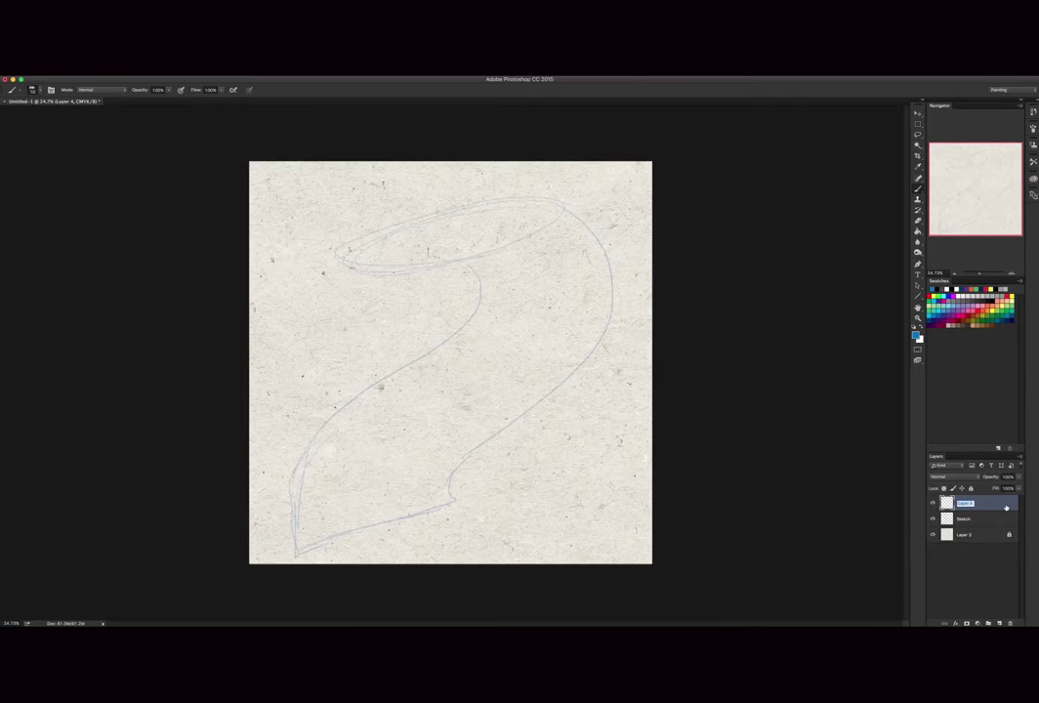
type("Iatercolor")
key("Return")
key("d")
Brush the creature's upper snout, mouth line and eye in black over the head ellipse
key("z")
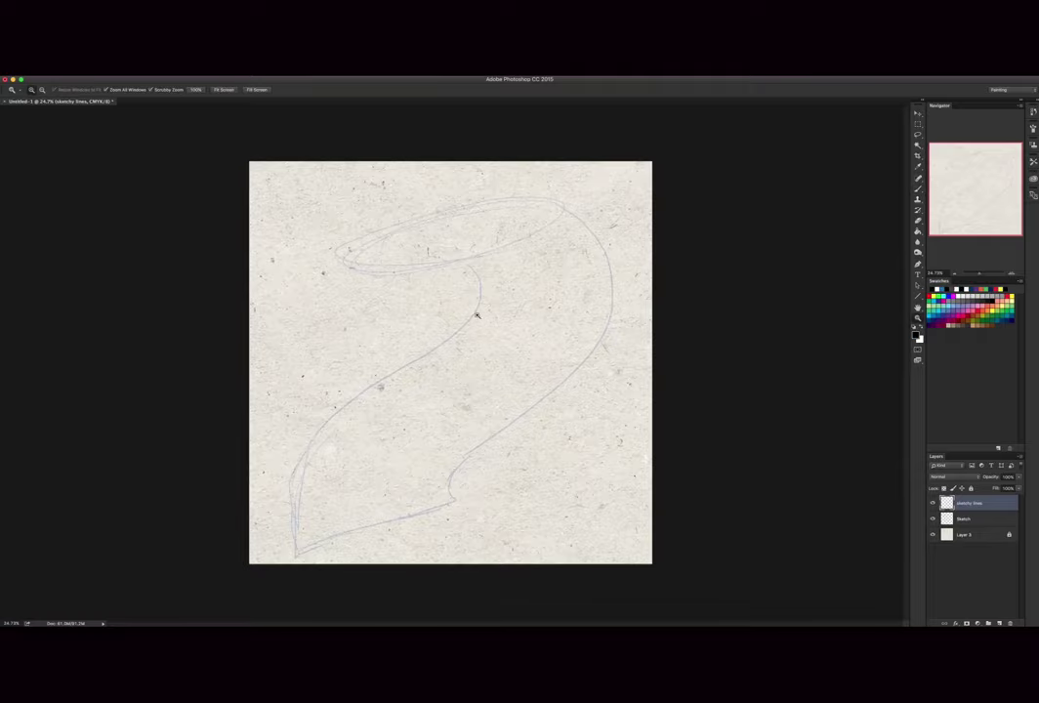
left_click_drag(347, 226, 366, 227)
left_click_drag(360, 191, 418, 211)
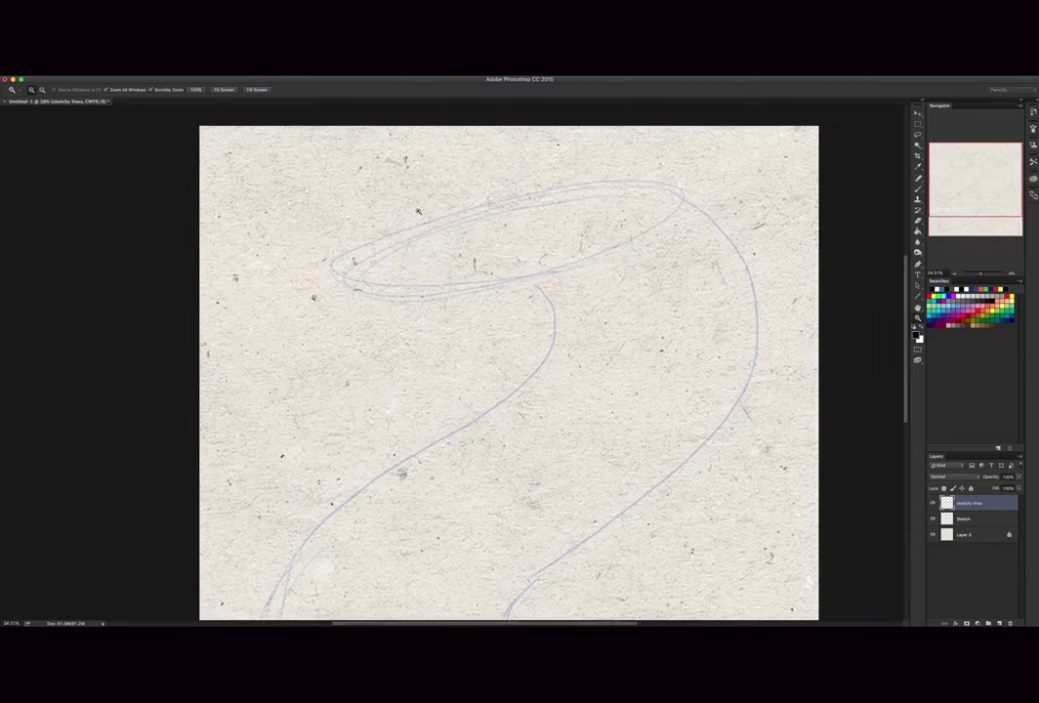
key("b")
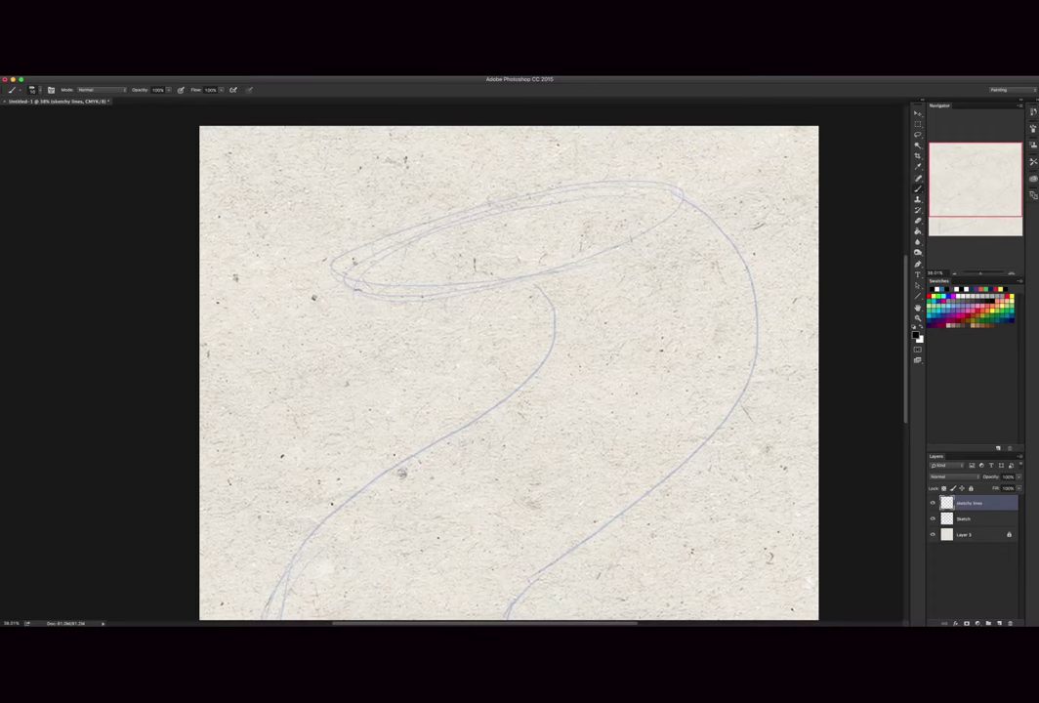
mouse_move(611, 176)
left_mouse_down()
mouse_move(440, 216)
mouse_move(350, 254)
mouse_move(348, 274)
mouse_move(435, 270)
mouse_move(574, 236)
left_mouse_up()
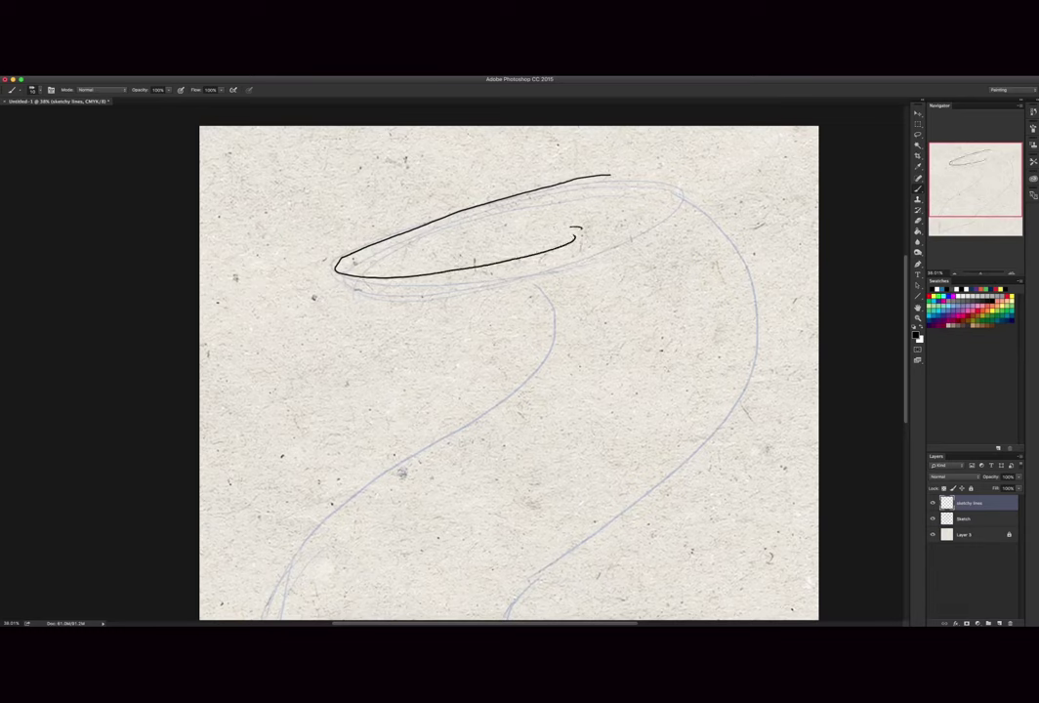
mouse_move(510, 214)
left_mouse_down()
mouse_move(507, 227)
mouse_move(525, 212)
mouse_move(535, 224)
mouse_move(508, 227)
mouse_move(529, 205)
left_mouse_up()
Draw the creature's lower jaw, nostril and spiky crest at the back of the head in black
mouse_move(338, 274)
left_mouse_down()
mouse_move(349, 285)
mouse_move(588, 273)
mouse_move(614, 244)
left_mouse_up()
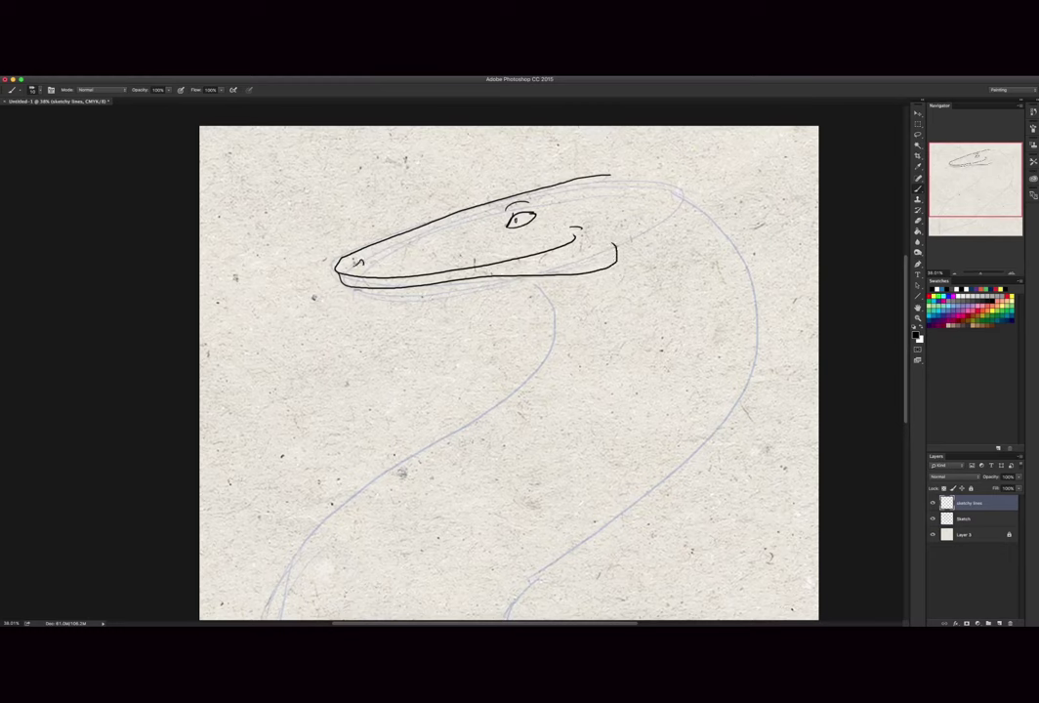
left_click_drag(361, 261, 355, 266)
mouse_move(615, 176)
left_mouse_down()
mouse_move(666, 167)
mouse_move(722, 176)
mouse_move(740, 195)
mouse_move(725, 220)
left_mouse_up()
Outline the front and back of the curved neck in black and close it with a base line to form a continuous contour
left_click_drag(522, 416, 496, 301)
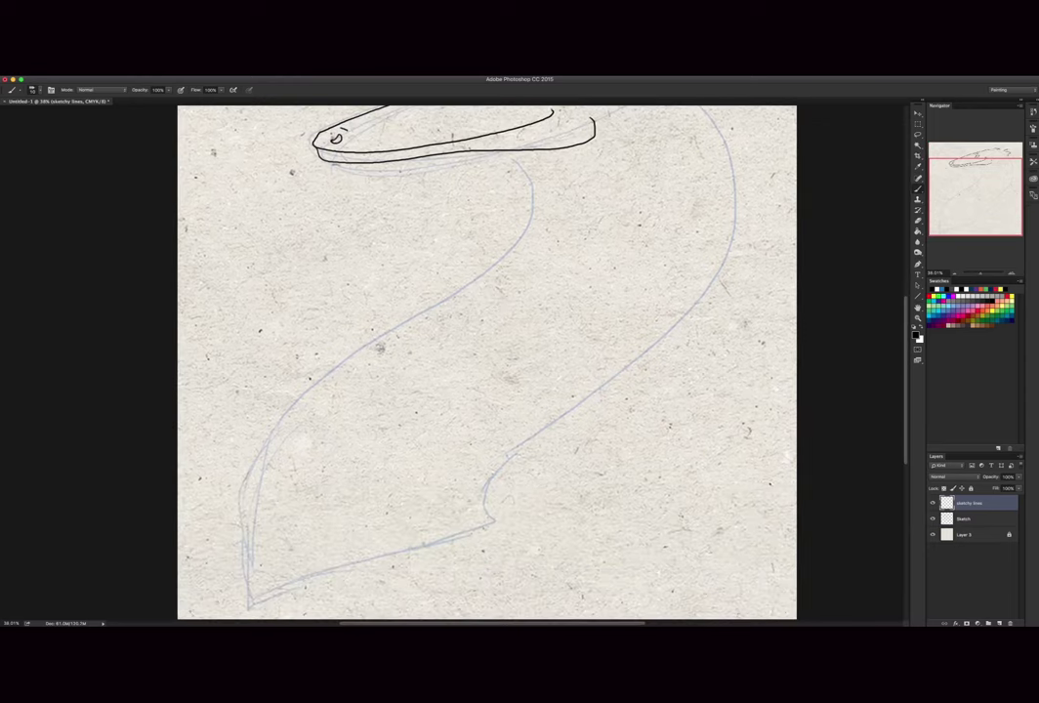
key("z")
left_click_drag(657, 302, 576, 320)
key("b")
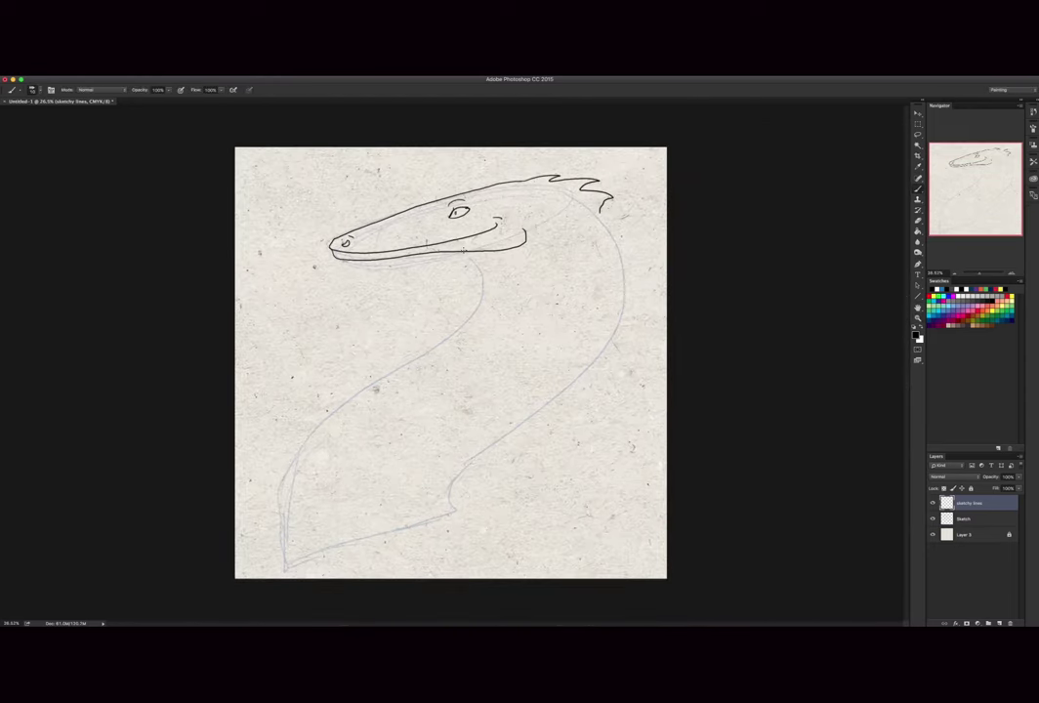
mouse_move(454, 252)
left_mouse_down()
mouse_move(485, 290)
mouse_move(430, 340)
mouse_move(322, 396)
mouse_move(284, 463)
mouse_move(295, 491)
mouse_move(354, 470)
mouse_move(478, 461)
left_mouse_up()
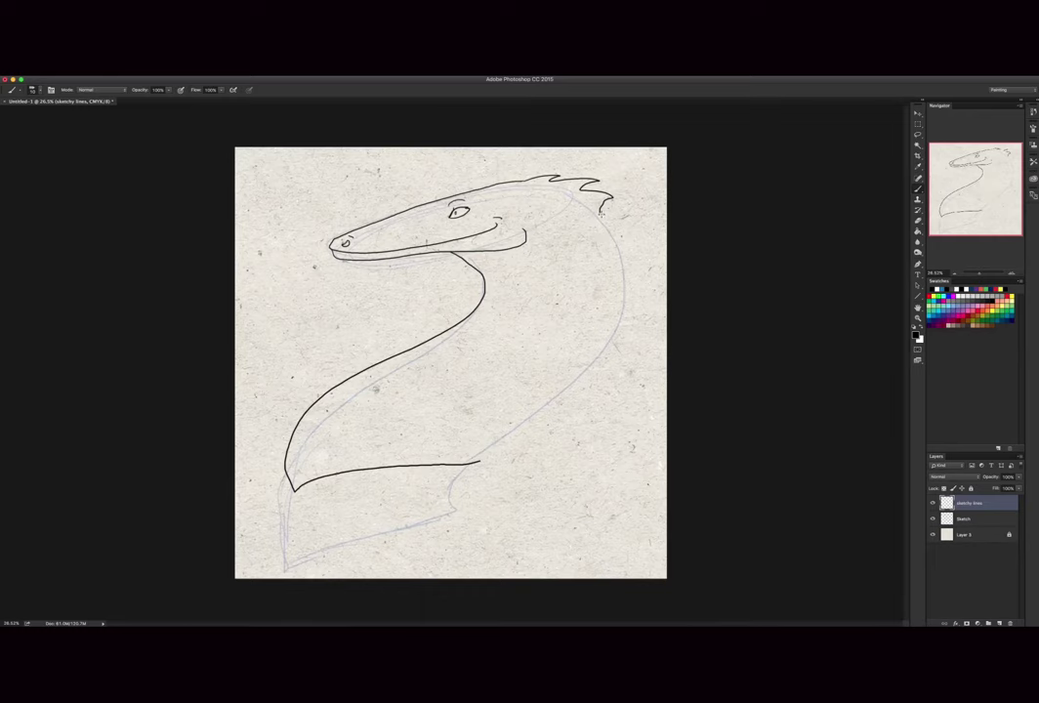
mouse_move(601, 211)
left_mouse_down()
mouse_move(614, 287)
mouse_move(606, 326)
mouse_move(570, 374)
mouse_move(479, 463)
left_mouse_up()
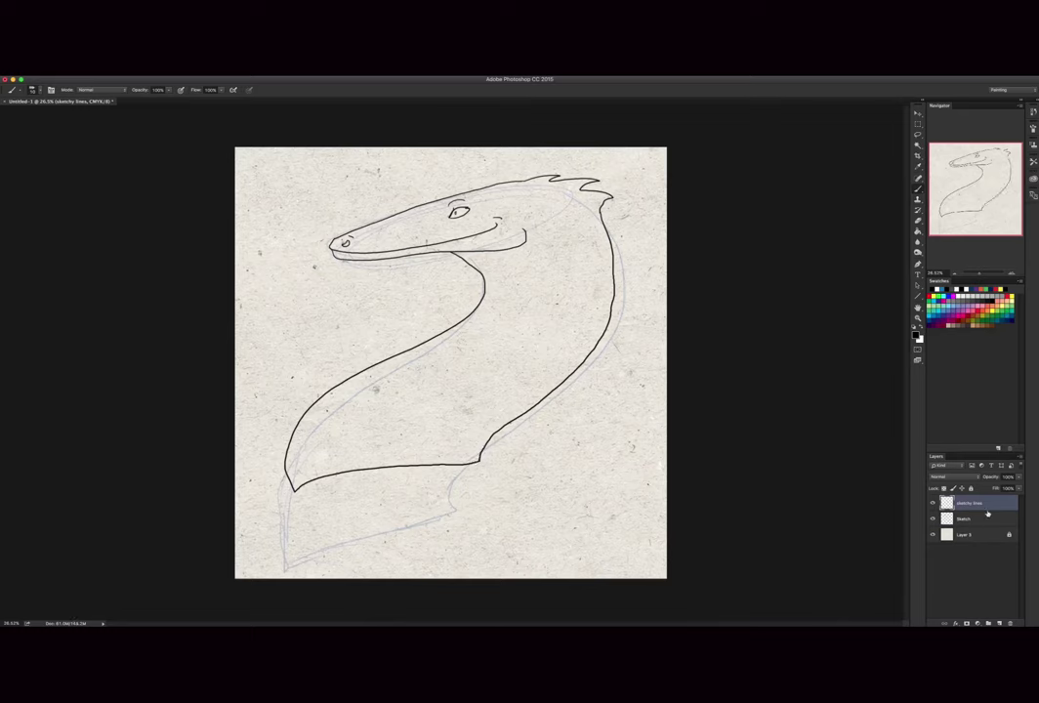
Compare the drawing with and without the rough sketch, and leave the Sketch layer locked and hidden
left_click(933, 519)
left_click(967, 518)
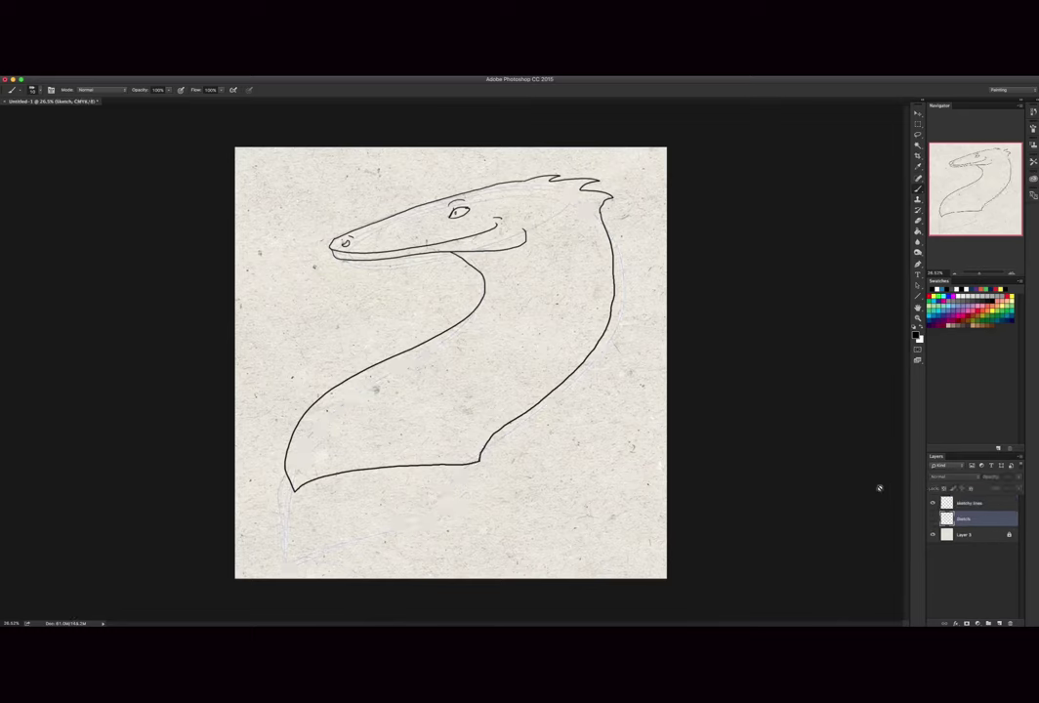
left_click(932, 519)
left_click(932, 519)
left_click(932, 519)
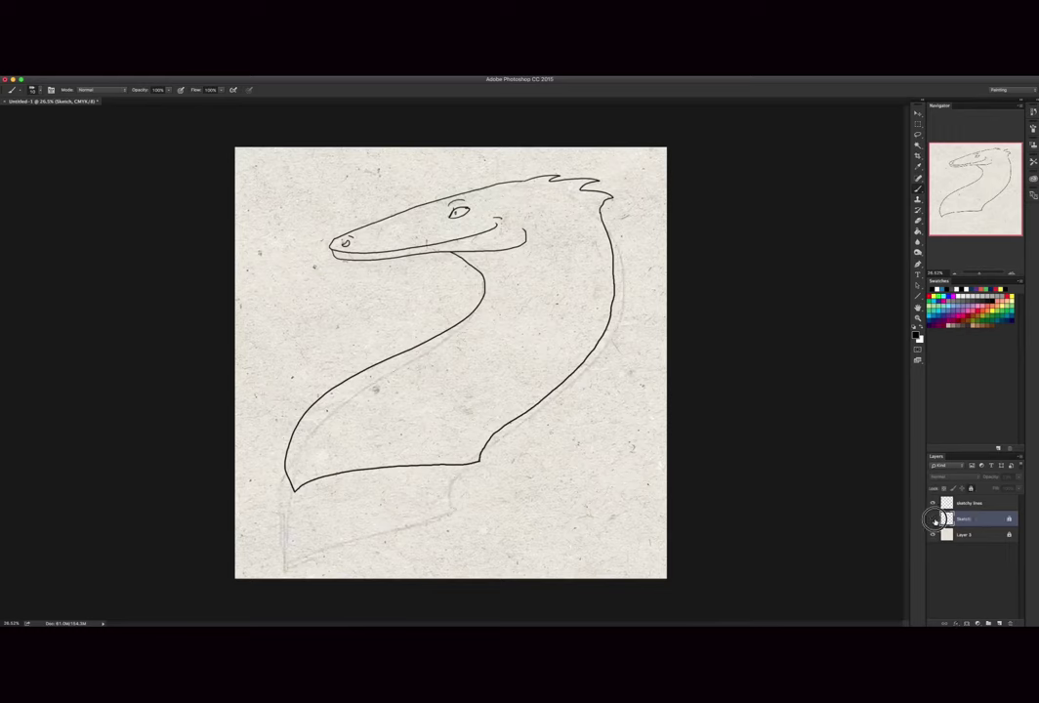
left_click(933, 518)
Move the black line drawing slightly down and to the left on the canvas, and rename its layer Lines
left_click(970, 503)
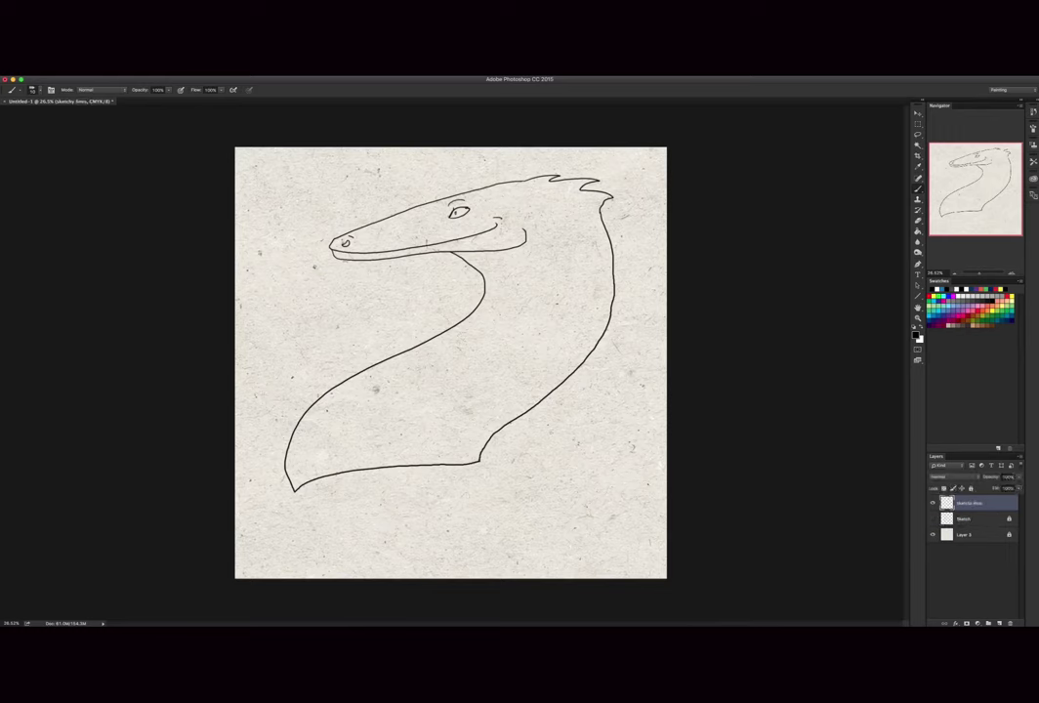
key("v")
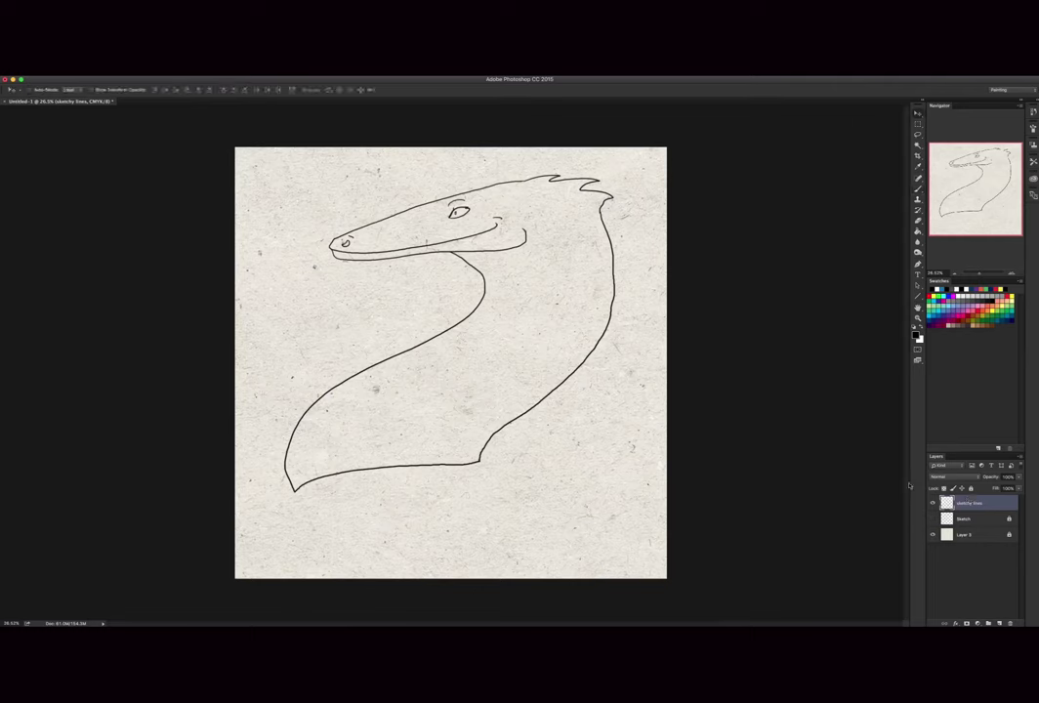
left_click_drag(475, 433, 460, 457)
double_click(969, 503)
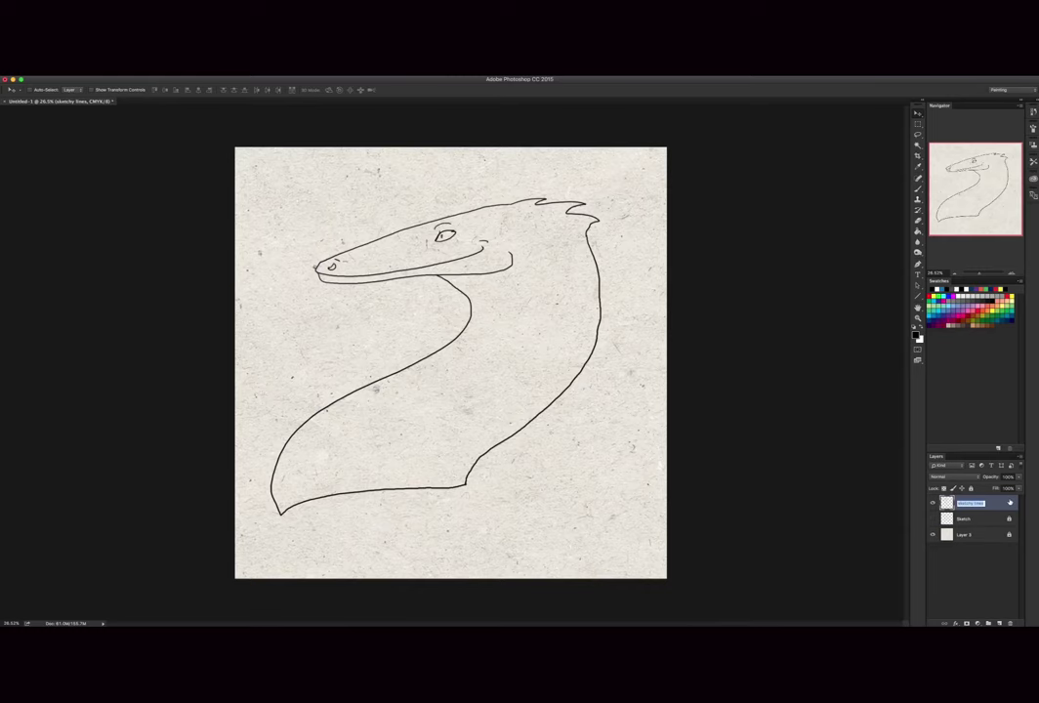
type("l")
Activate the Magic Wand and dock the toolbar along the opposite edge of the workspace
key("w")
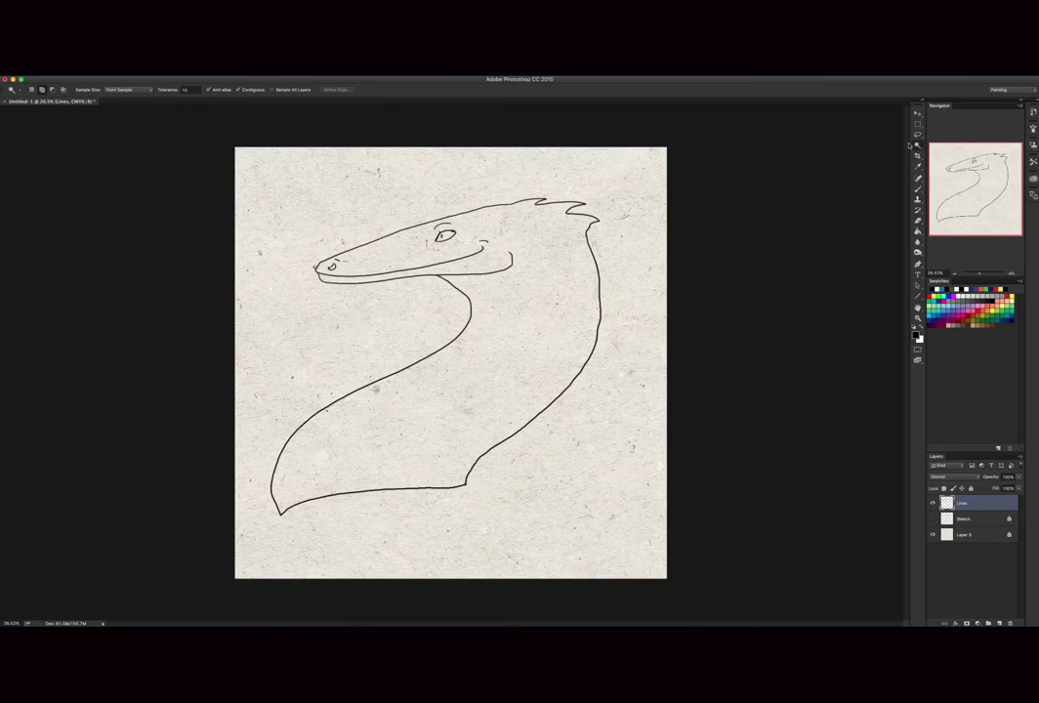
left_click_drag(899, 116, 7, 96)
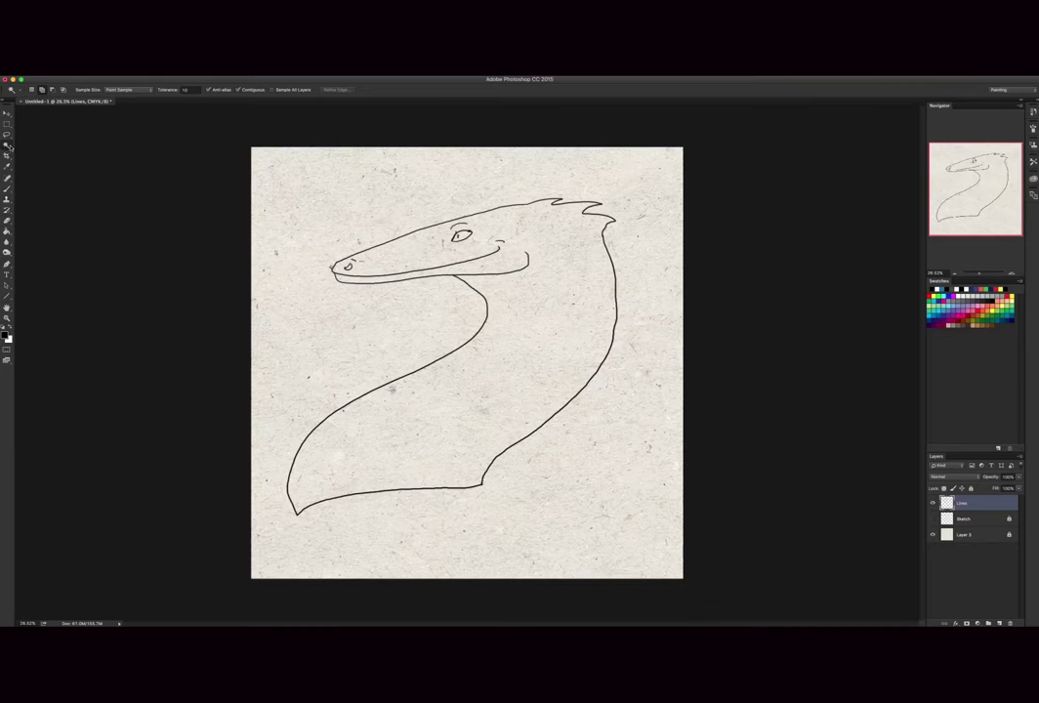
Select the empty area around the creature with the Magic Wand and invert the selection to cover the creature
left_click(348, 179)
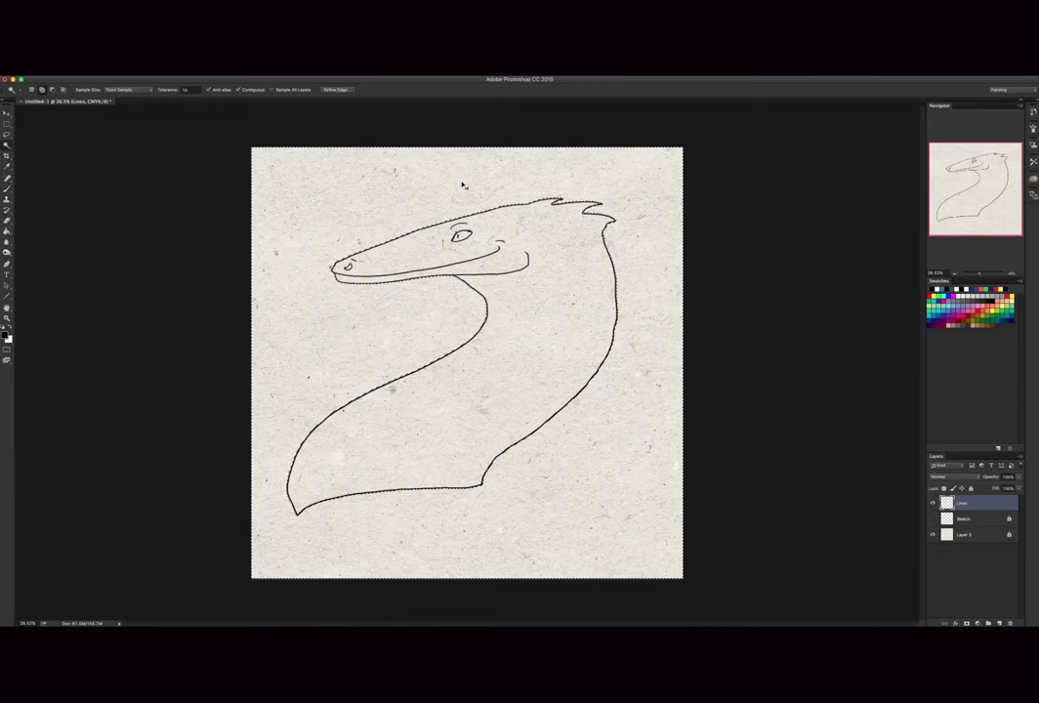
key("super+shift+i")
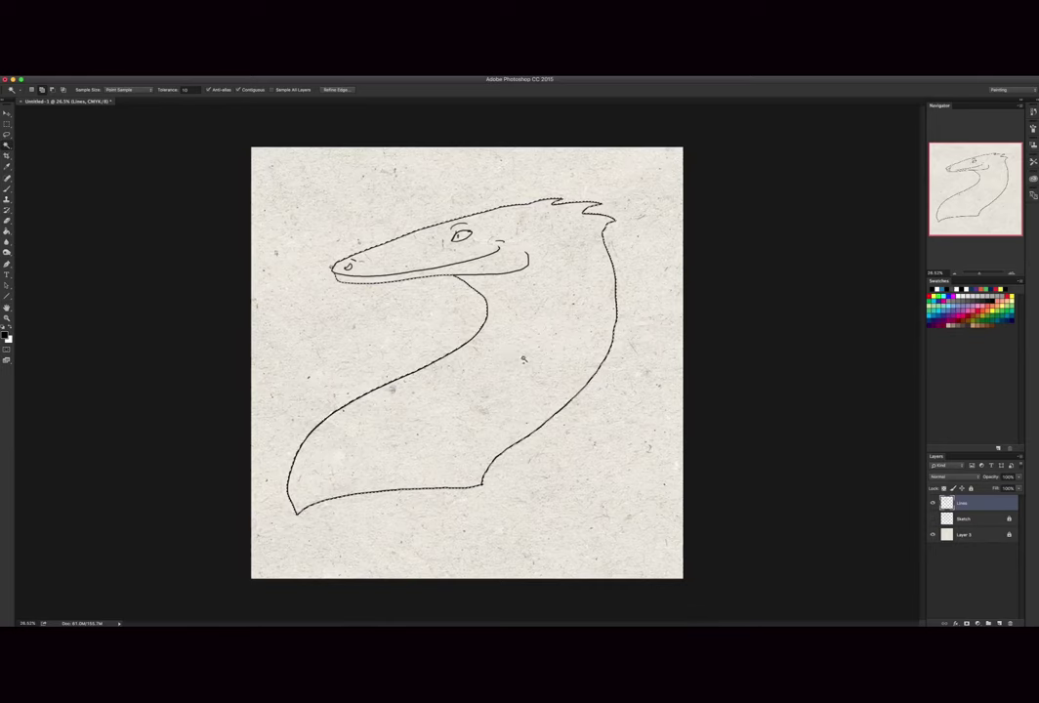
left_click(179, 74)
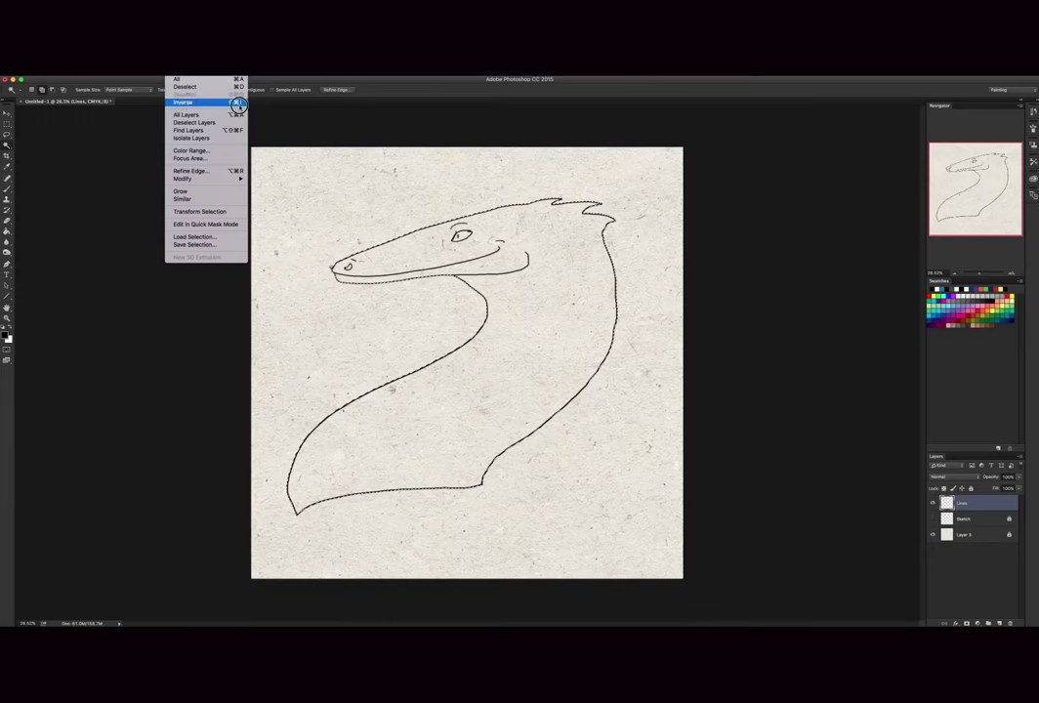
left_click(273, 114)
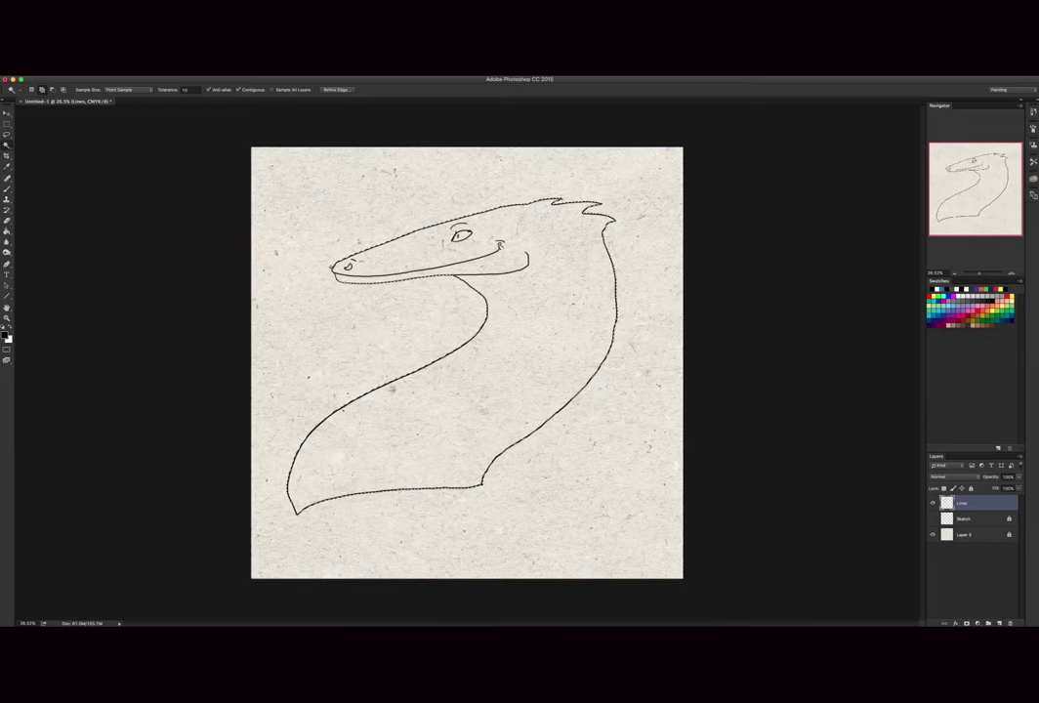
Add a new layer between Lines and Sketch and fill the selected creature shape with purple using the Paint Bucket
key("g")
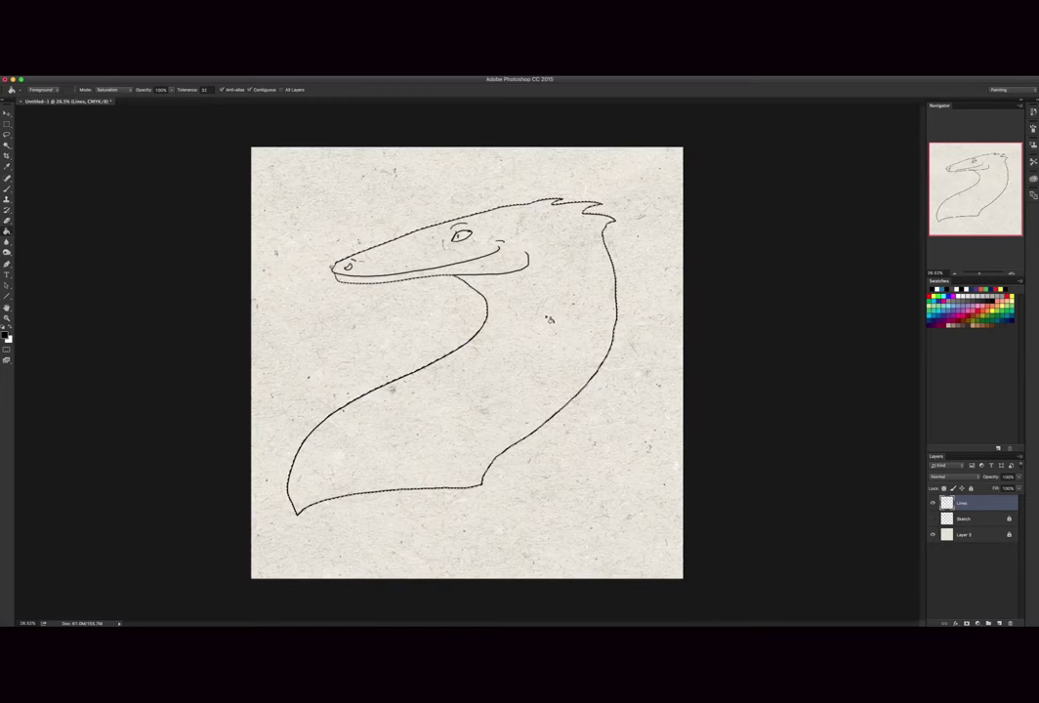
left_click(980, 525)
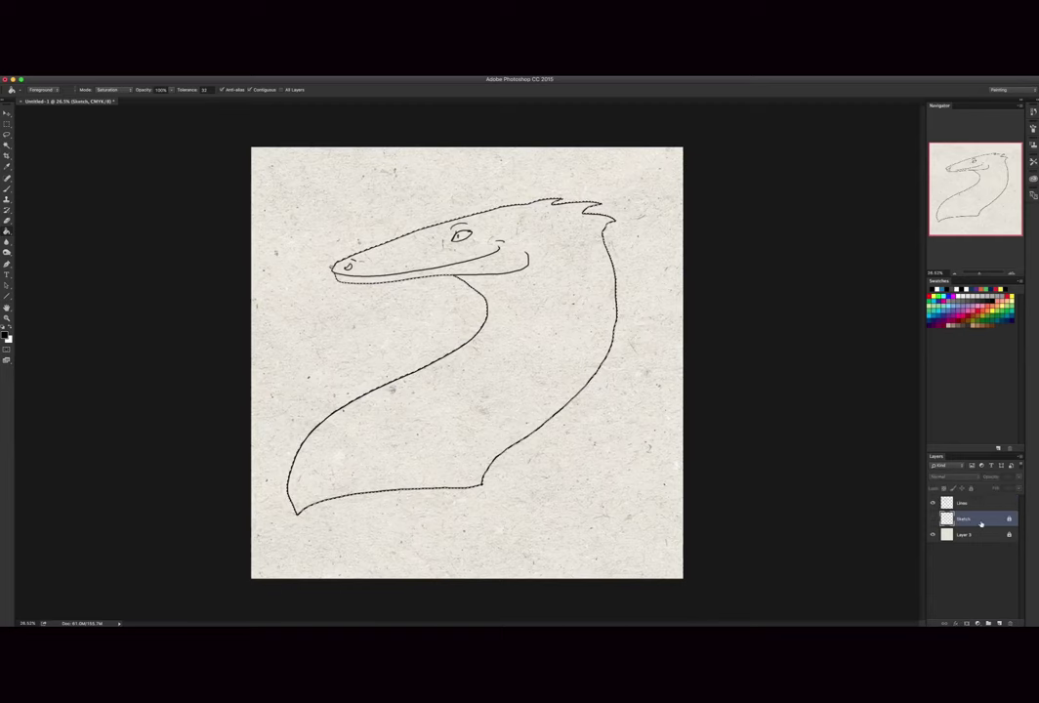
left_click(998, 621)
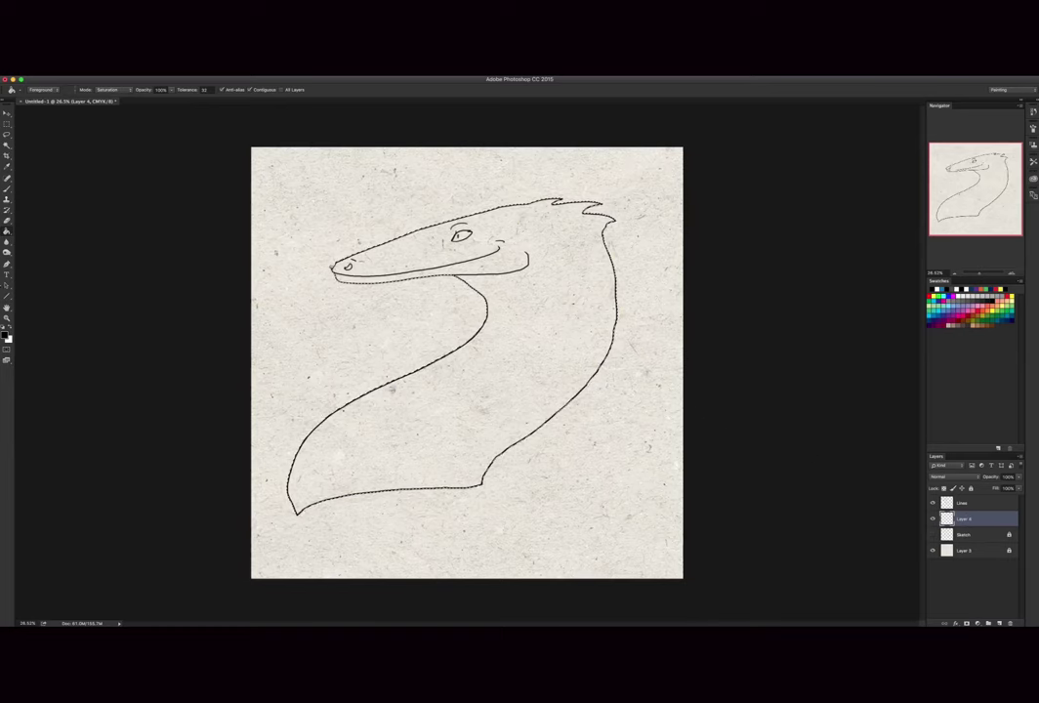
left_click(960, 305)
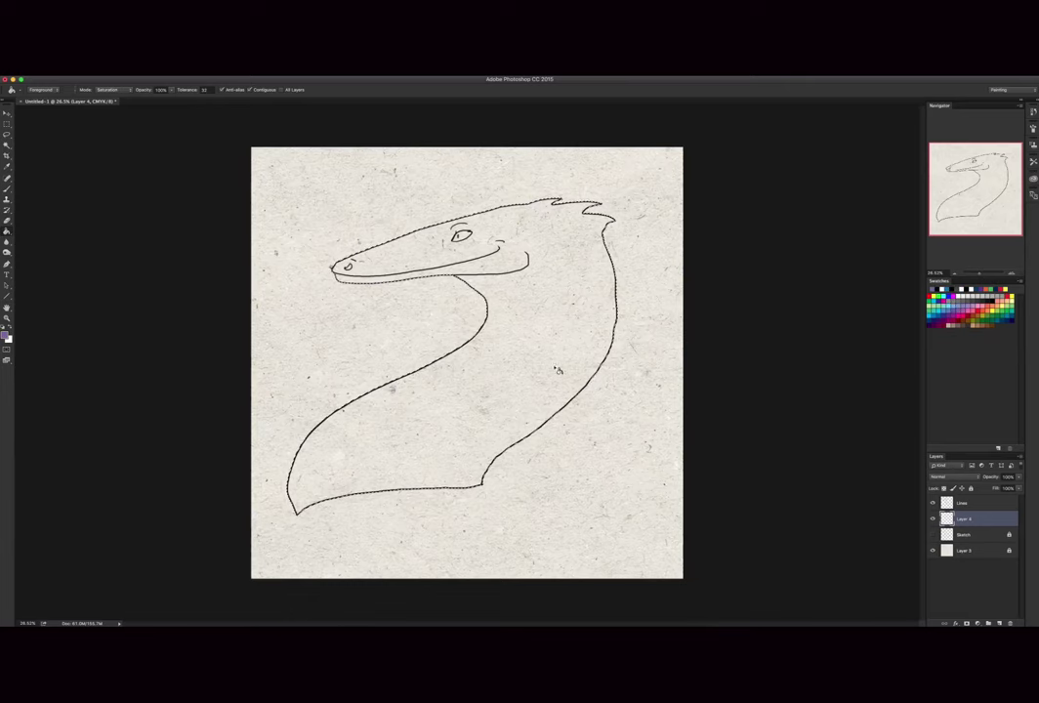
left_click(498, 391)
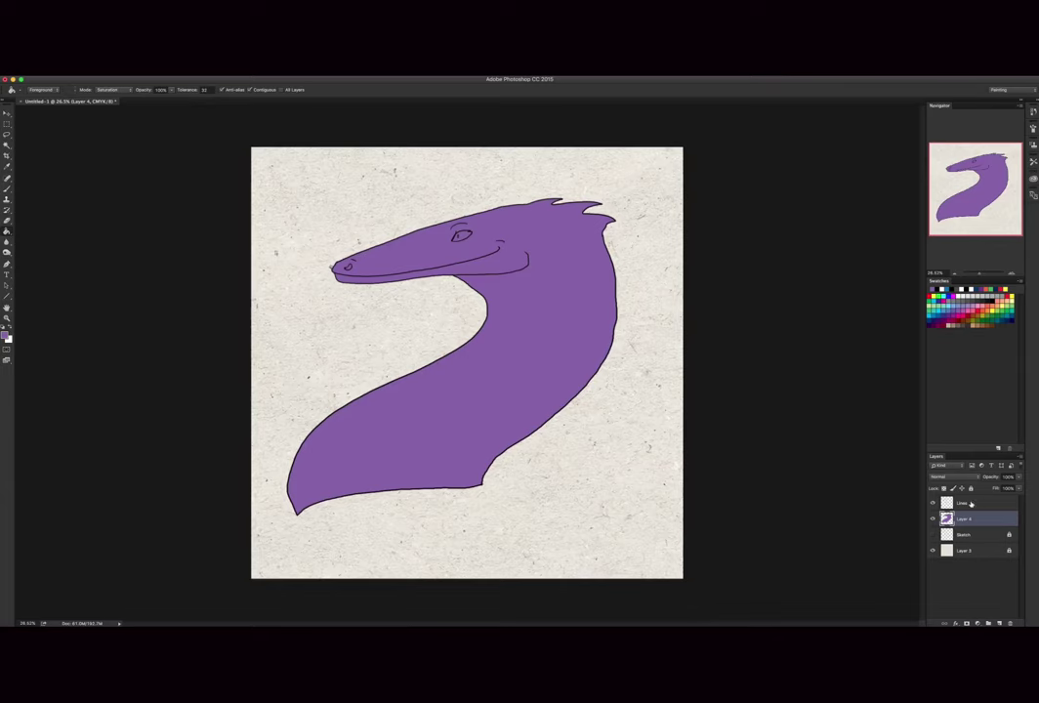
Hide the purple fill layer and erase a small gap in the neck's base line on the Lines layer
left_click(933, 518)
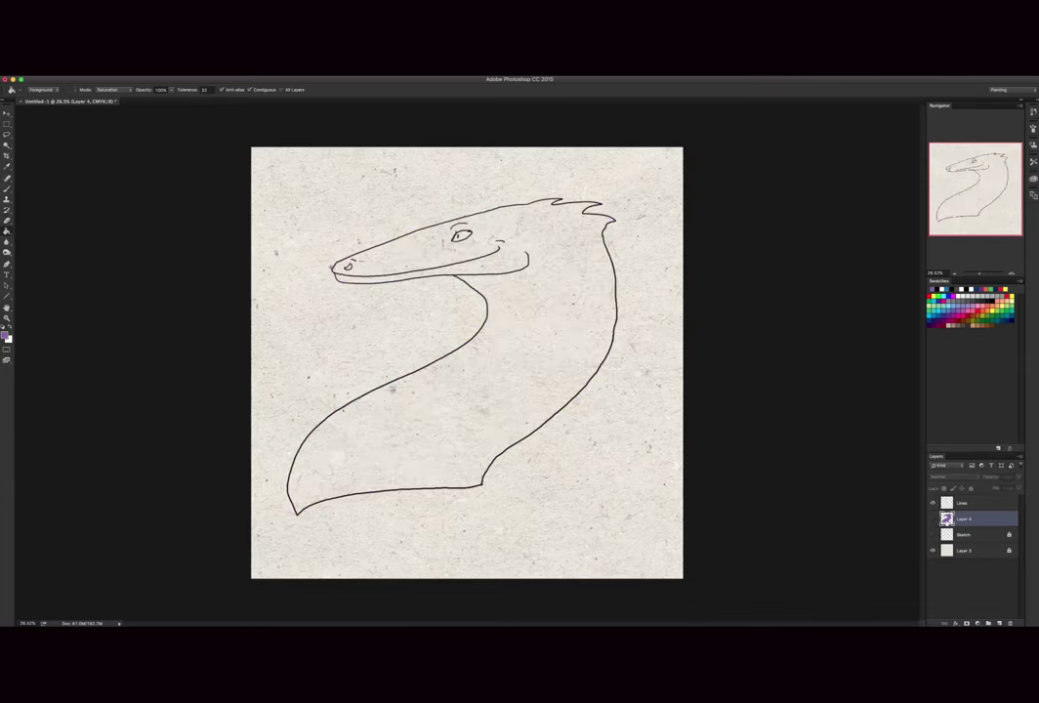
left_click(982, 503)
key("e")
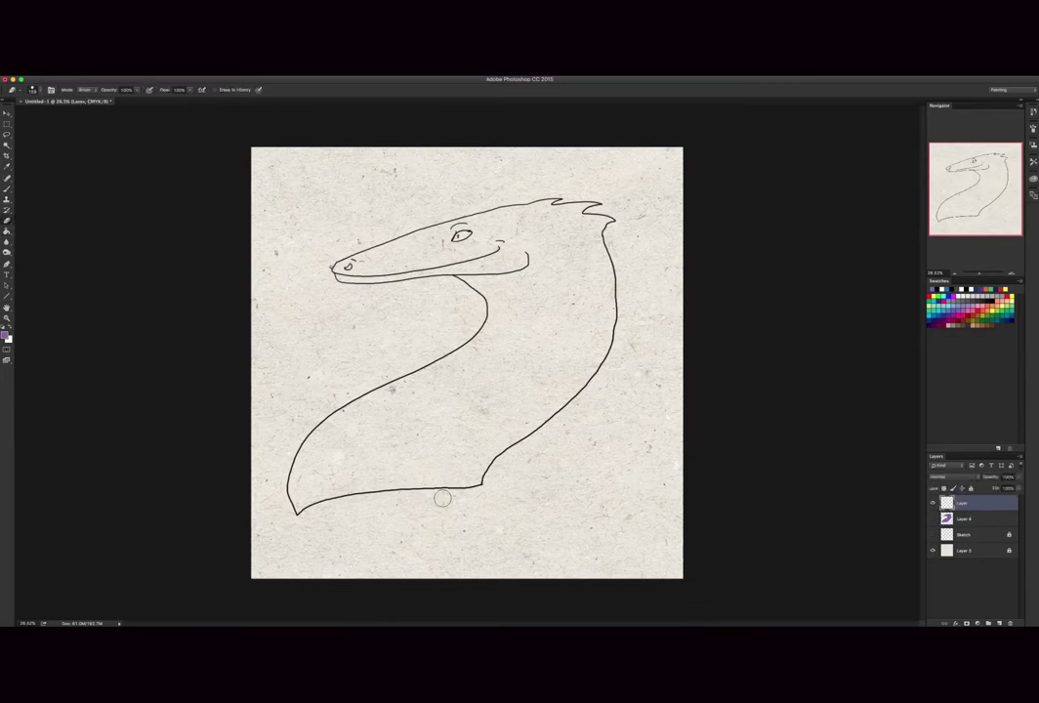
left_click(470, 488)
Use the Magic Wand to select the empty area around the creature's gapped outline on the Lines layer
key("w")
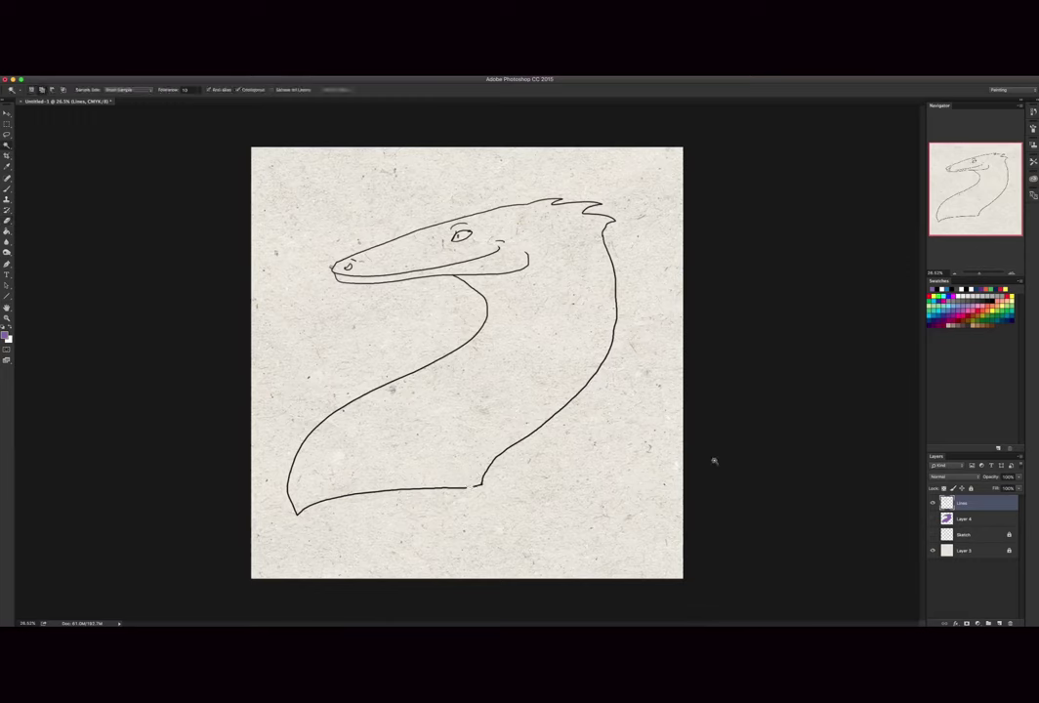
left_click(319, 343)
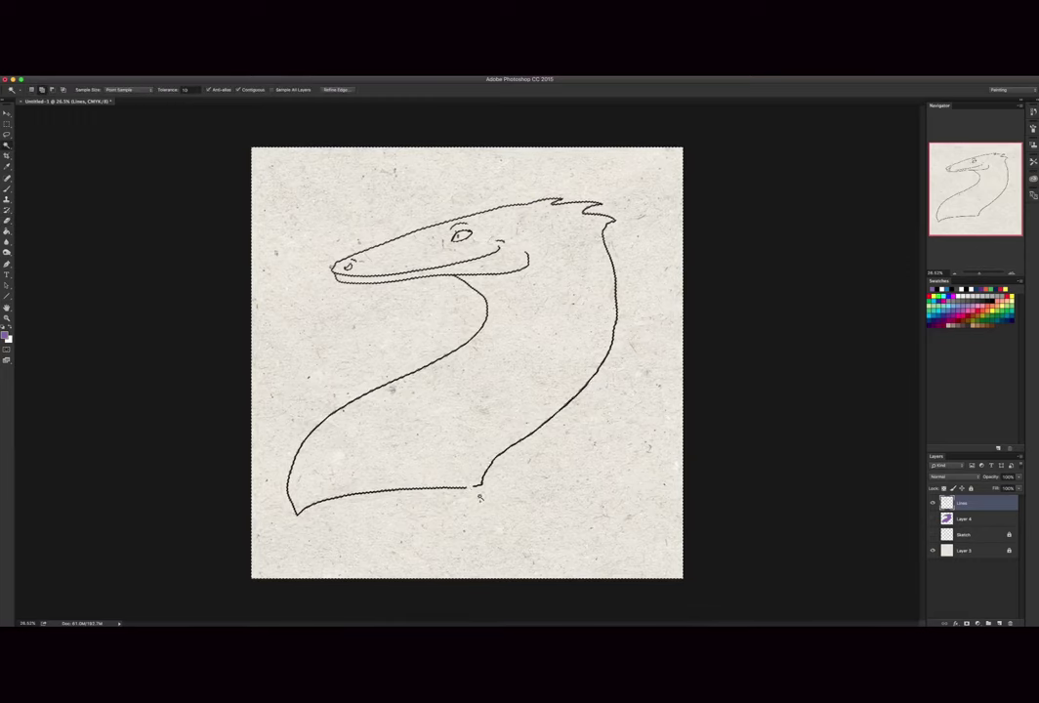
Try filling the selection around the gapped outline with purple on a new layer, undo the fill and deselect
left_click(967, 519)
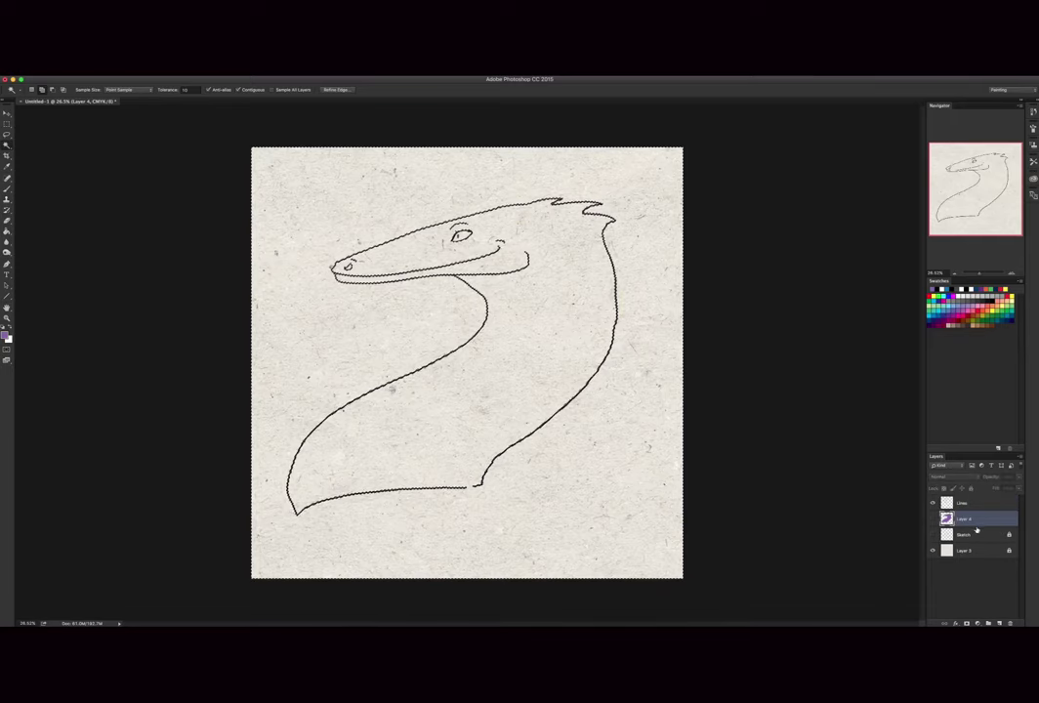
left_click(1000, 622)
key("g")
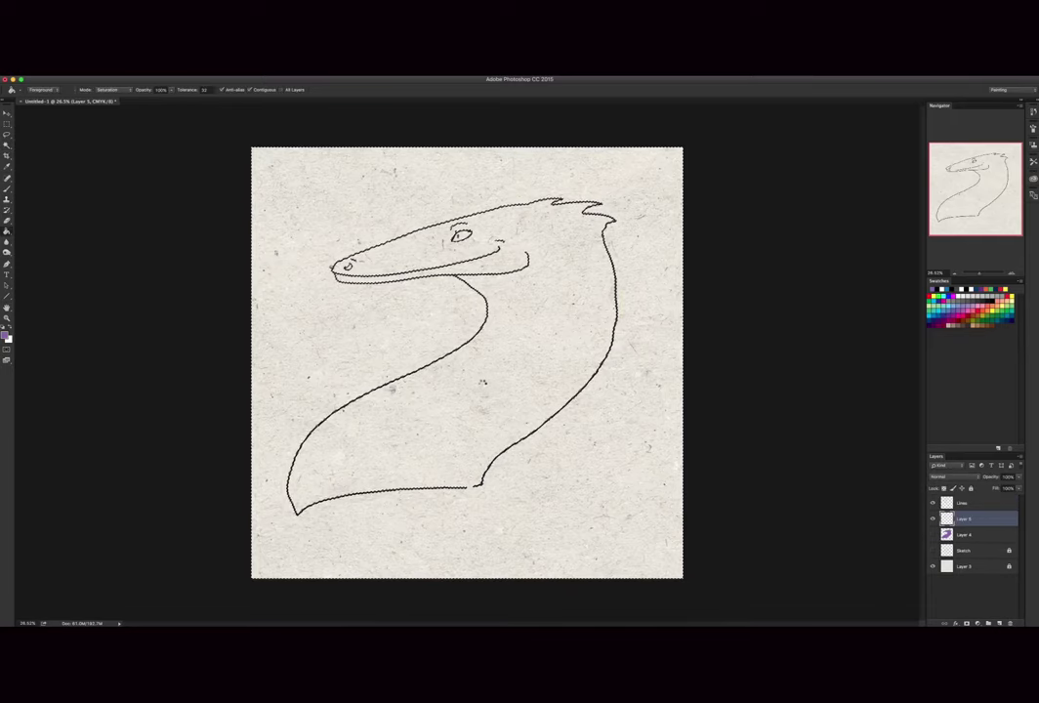
left_click(460, 451)
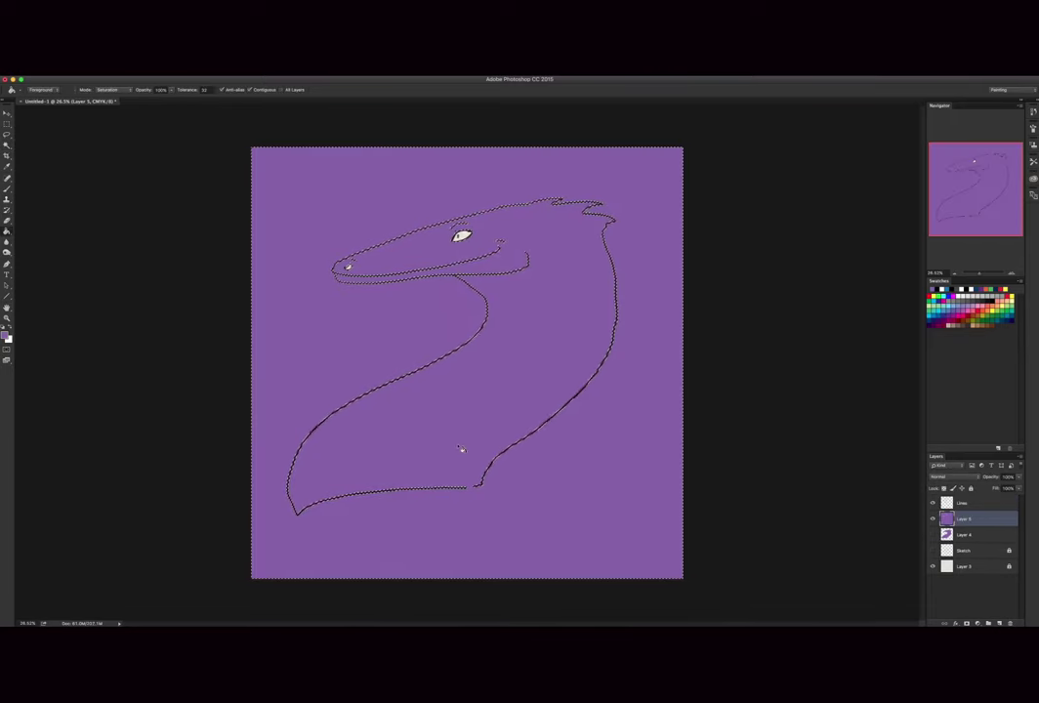
key("super+z")
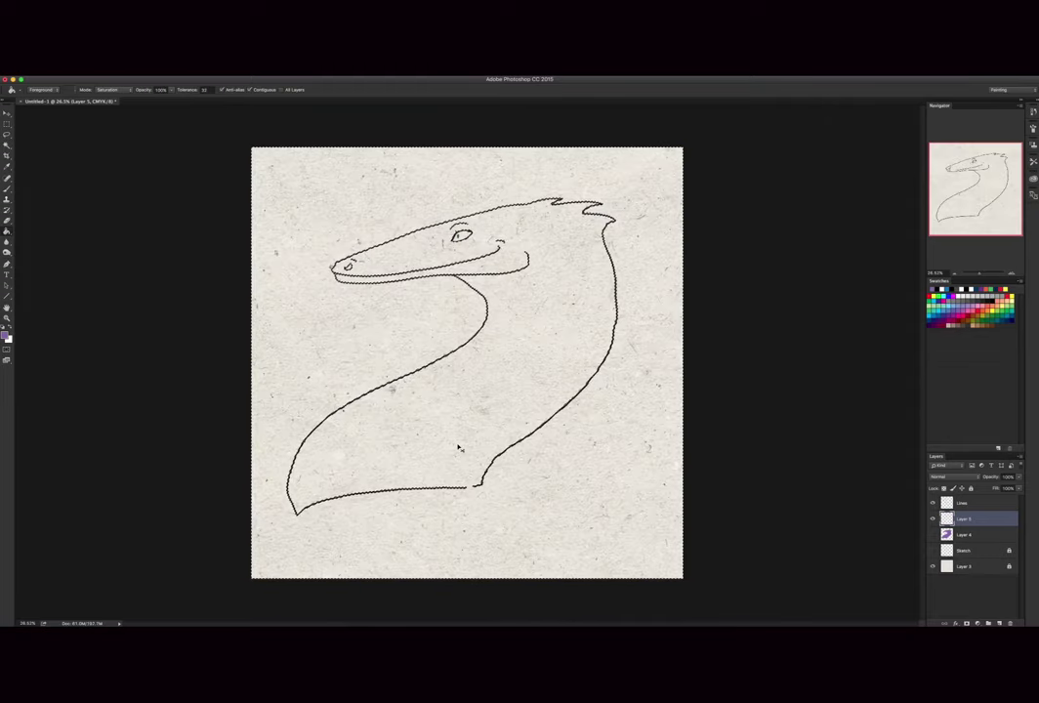
key("super+d")
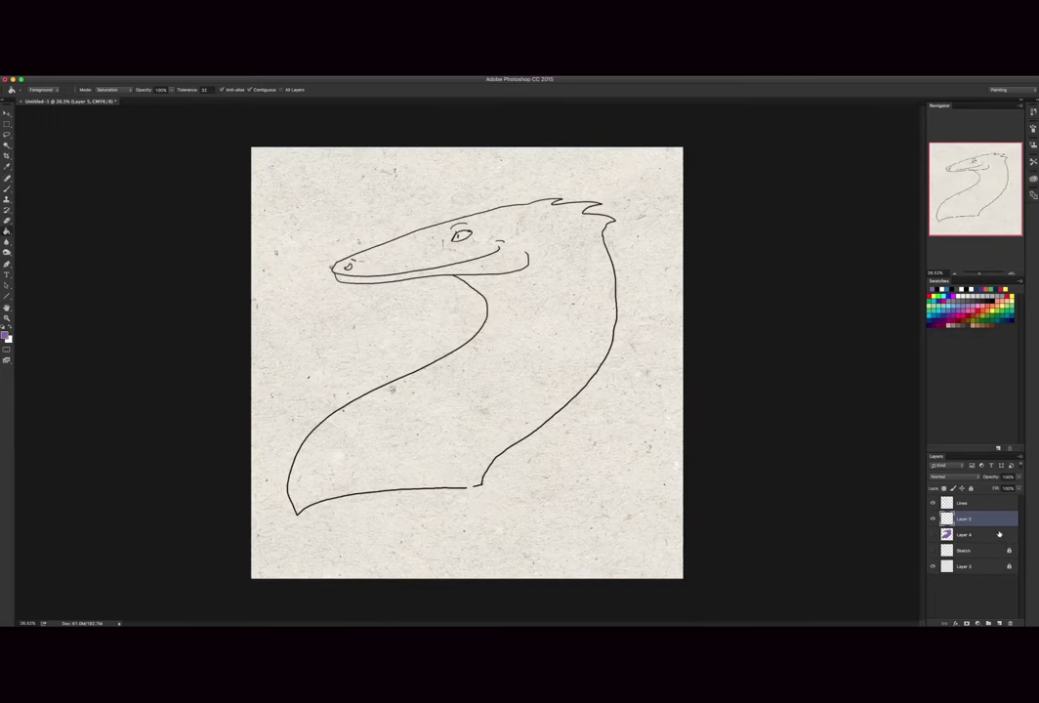
Lock the Lines layer and make the new empty layer beneath it active for painting
key("b")
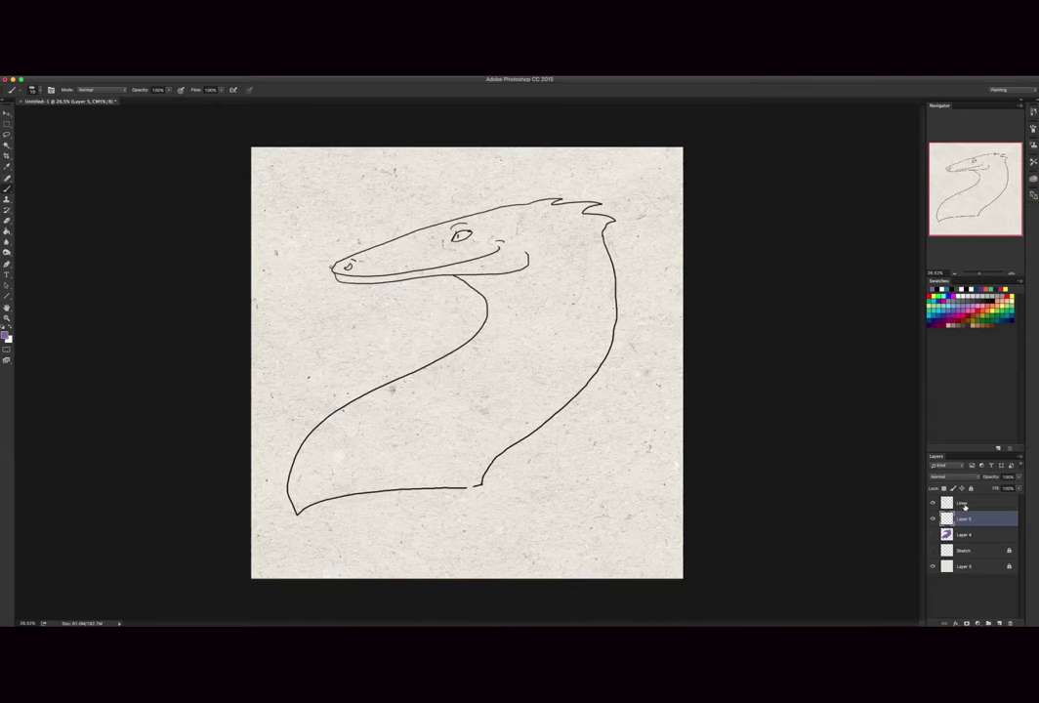
left_click(988, 506)
left_click(970, 488)
left_click(999, 522)
Enlarge the brush and paint a small purple mark inside the tip of the creature's snout
key("z")
left_click_drag(452, 346, 460, 341)
key("b")
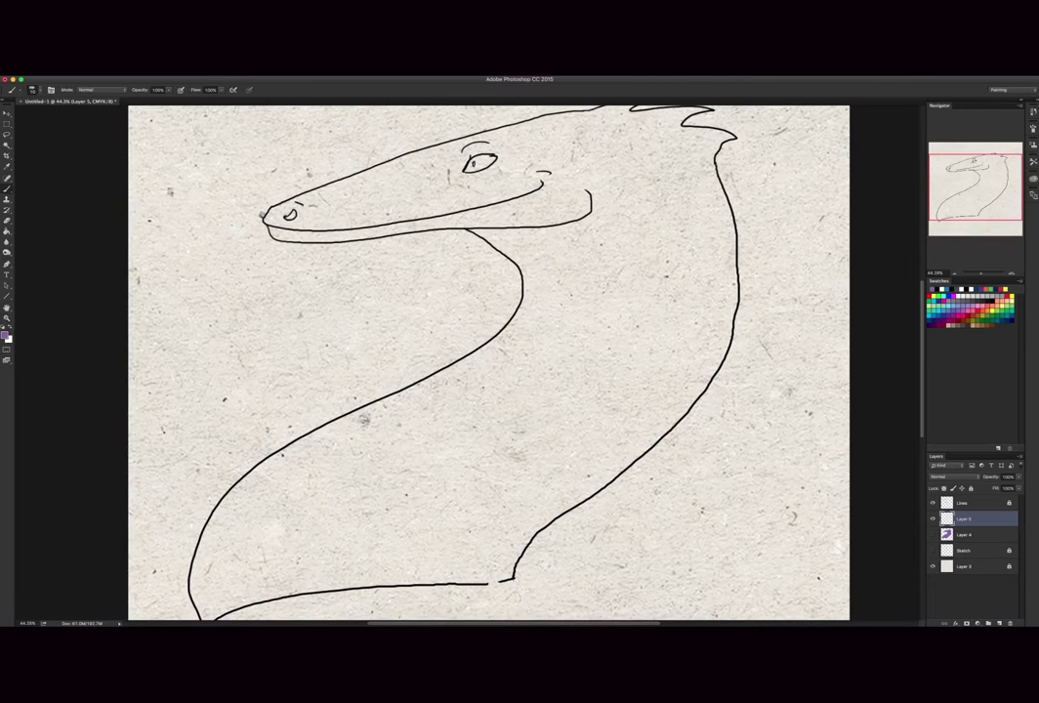
scroll(440, 347, "down", 5)
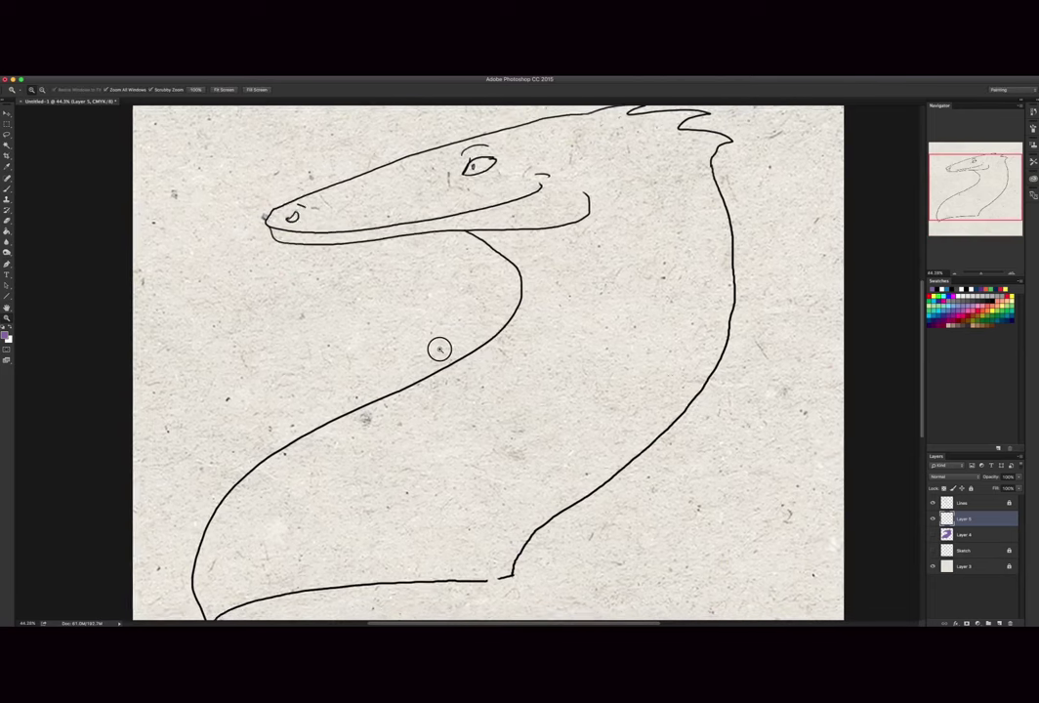
right_click(435, 283)
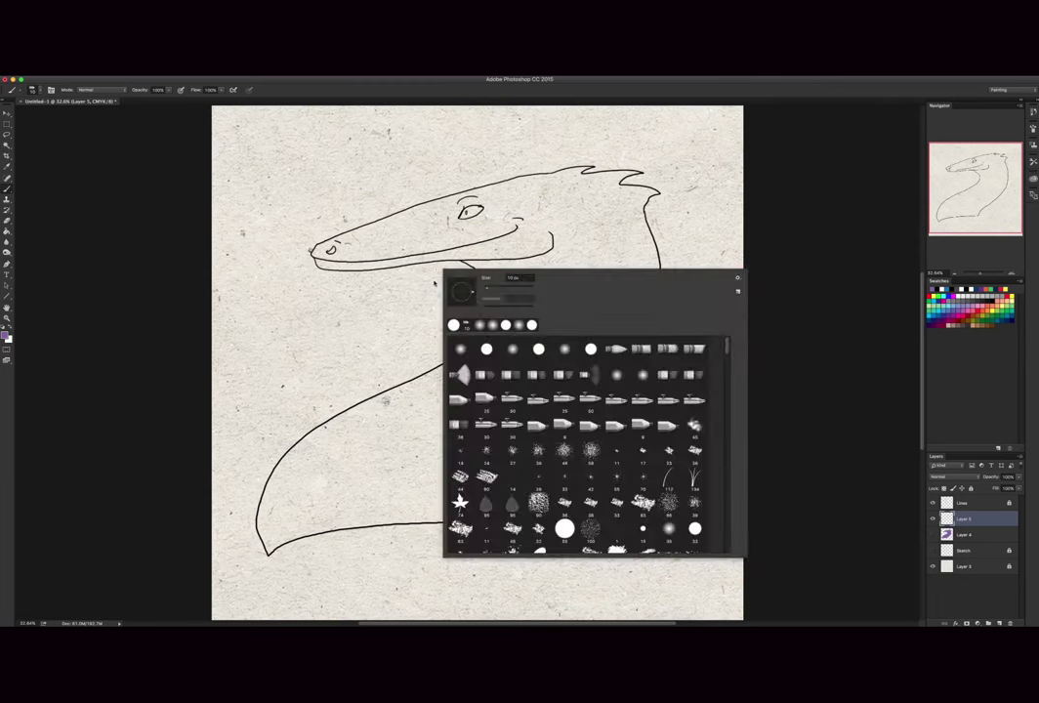
left_click(485, 278)
left_click_drag(493, 287, 511, 287)
left_click(315, 246)
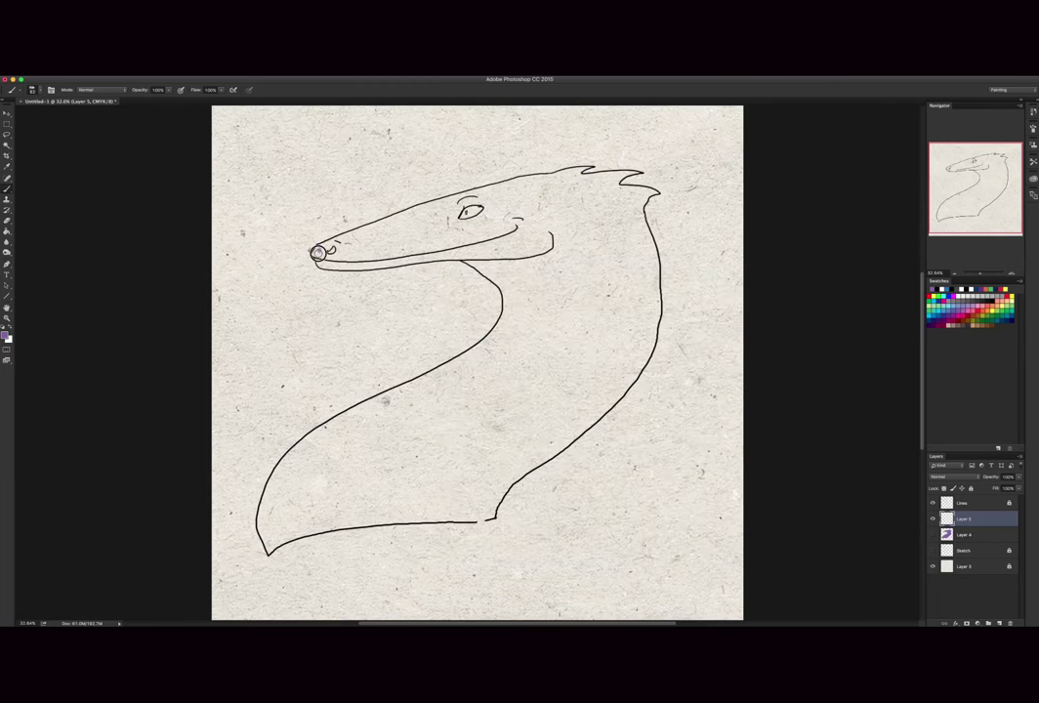
left_click_drag(318, 247, 315, 253)
Choose a hard round brush, test it with a purple stroke above the head and undo the stroke
right_click(409, 263)
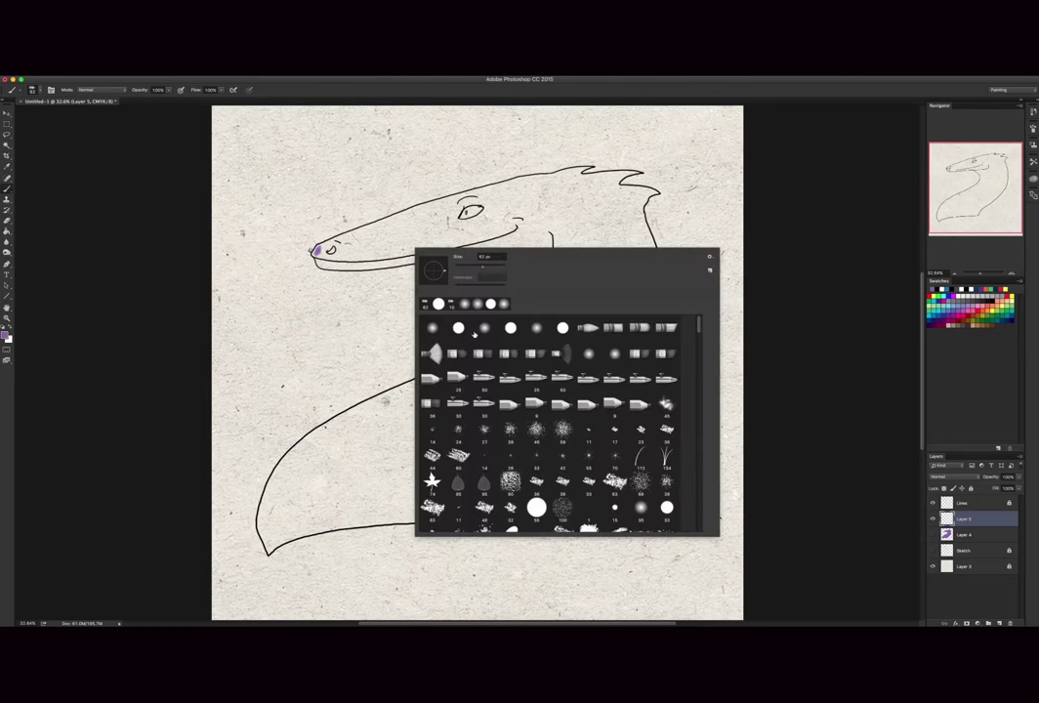
left_click(459, 328)
key("Return")
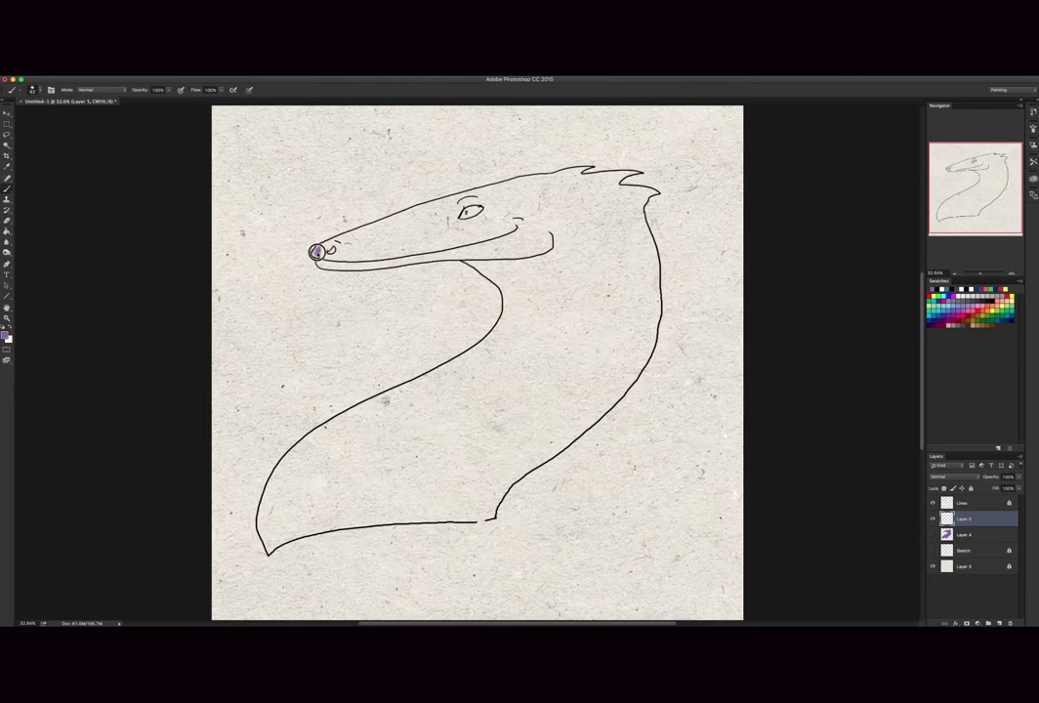
left_click_drag(252, 213, 418, 152)
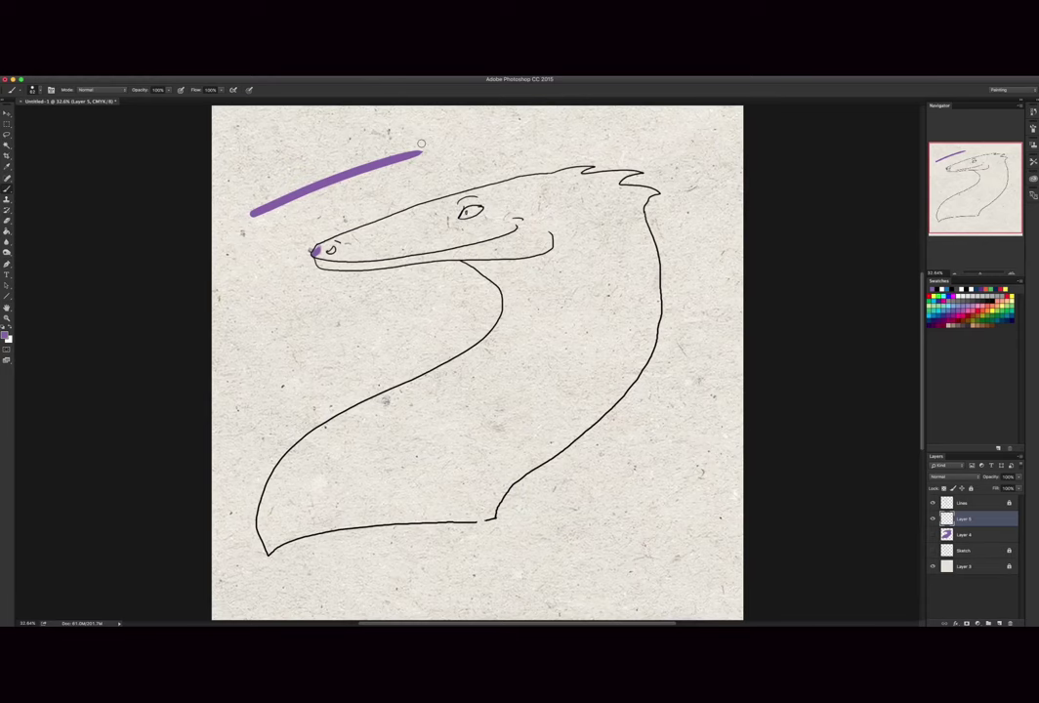
key("ctrl+z")
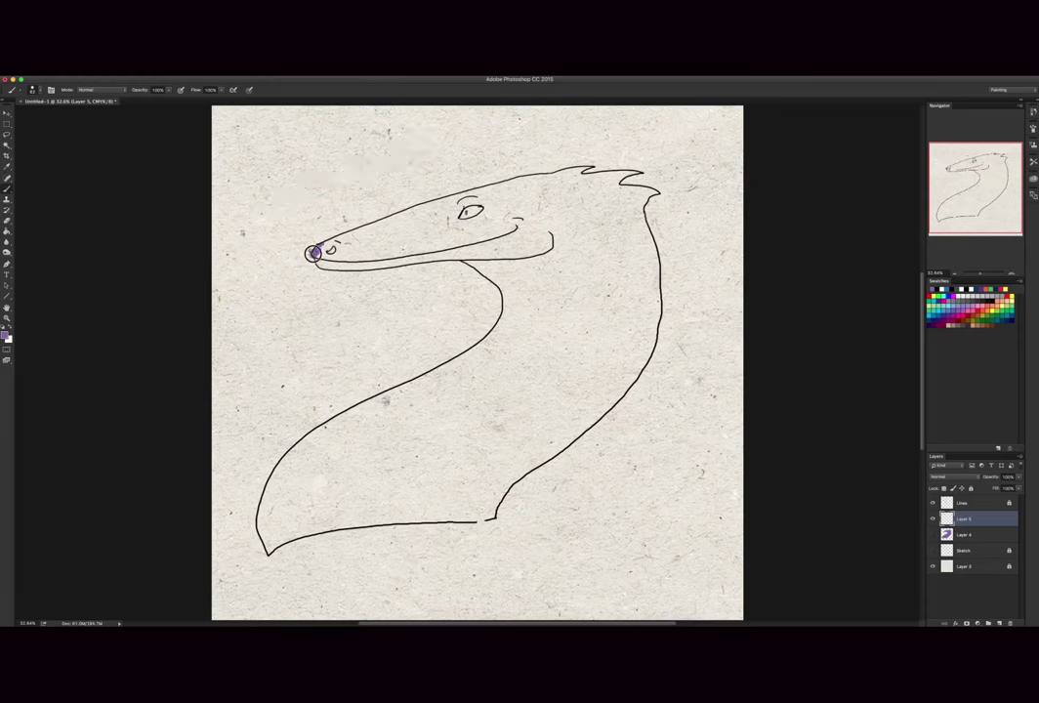
Paint purple along the inside of the outline from the snout over the head's upper edge and along the lower jaw
left_click_drag(315, 250, 441, 205)
left_click_drag(376, 219, 510, 180)
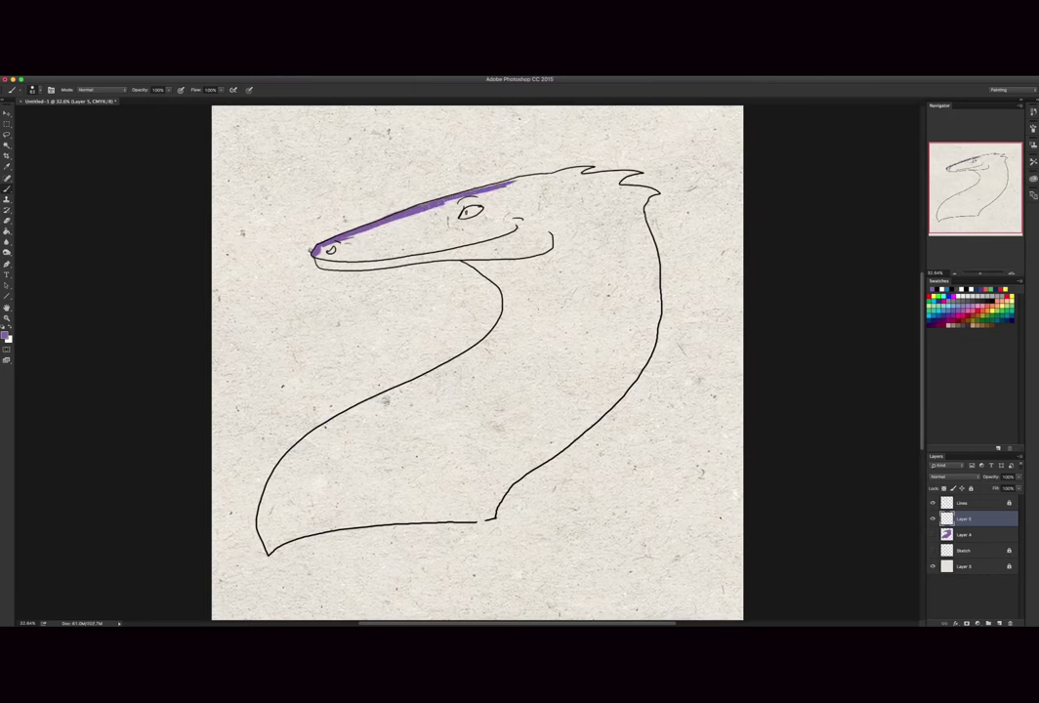
left_click_drag(445, 196, 571, 173)
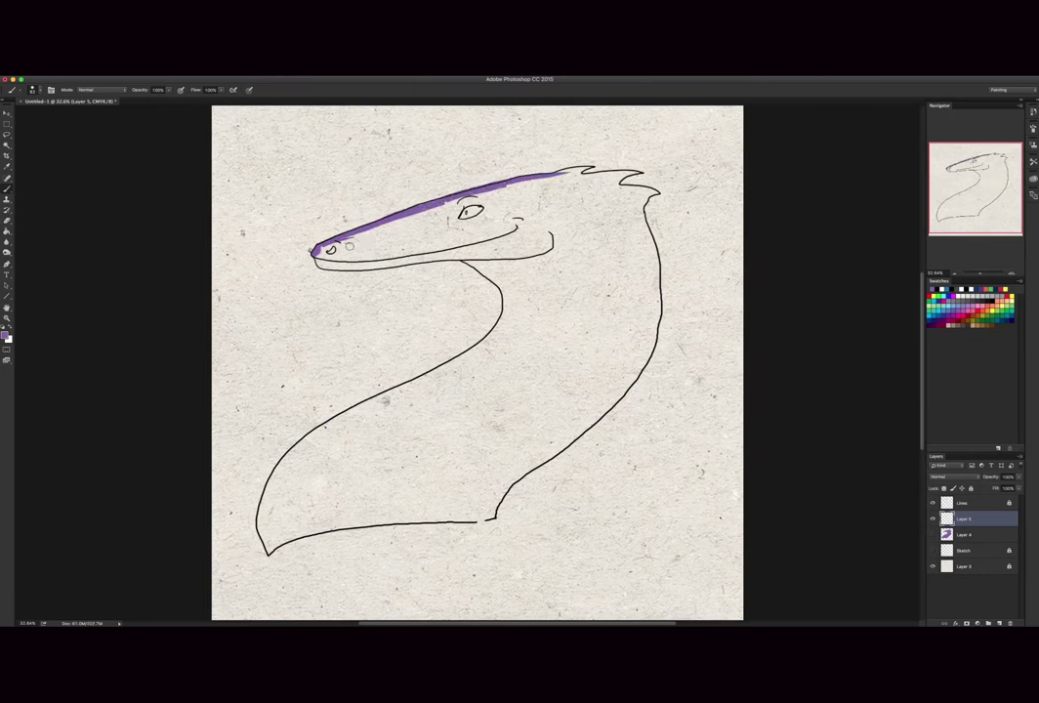
mouse_move(317, 264)
left_mouse_down()
mouse_move(358, 265)
mouse_move(319, 266)
mouse_move(488, 255)
left_mouse_up()
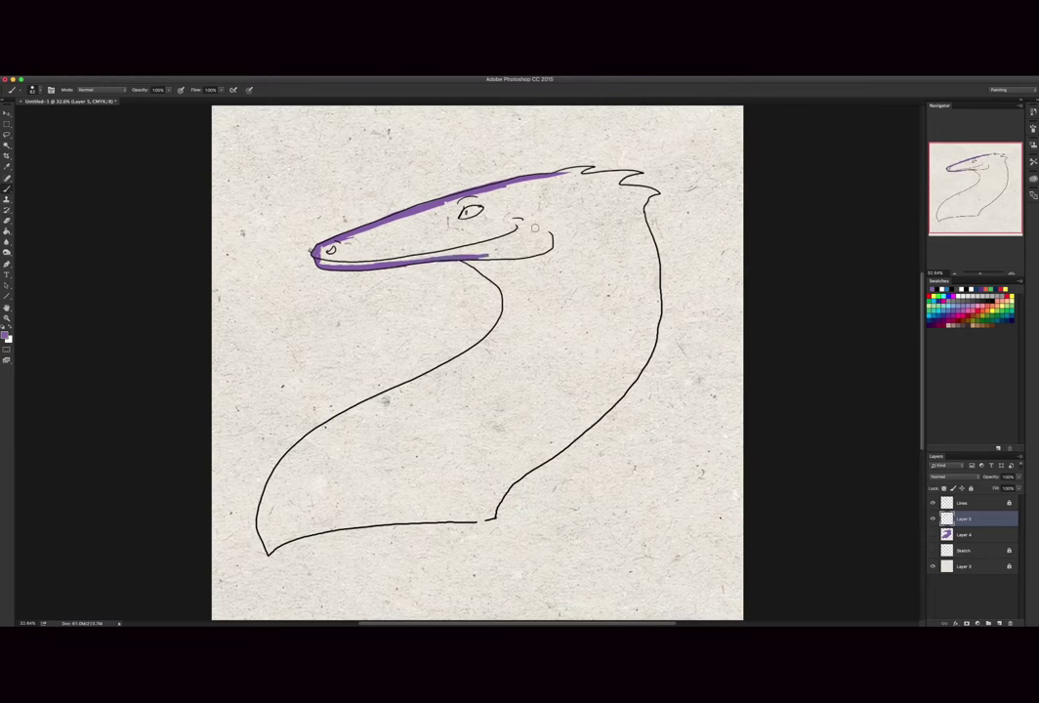
Paint purple inside the neck's front edge and along its base, enlarging the brush below the throat
mouse_move(464, 258)
left_mouse_down()
mouse_move(493, 278)
mouse_move(473, 265)
mouse_move(504, 317)
left_mouse_up()
right_click(522, 345)
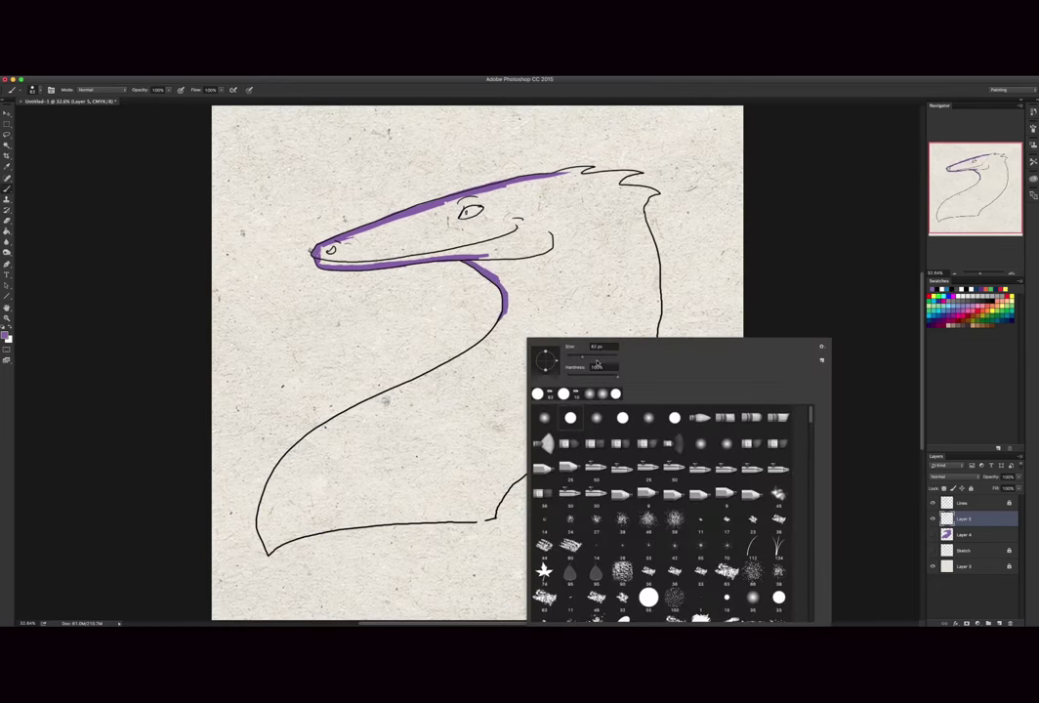
left_click(604, 357)
mouse_move(519, 314)
left_mouse_down()
mouse_move(485, 347)
mouse_move(445, 373)
mouse_move(487, 355)
mouse_move(331, 436)
mouse_move(355, 406)
mouse_move(300, 455)
mouse_move(401, 403)
mouse_move(348, 425)
mouse_move(366, 398)
left_mouse_up()
mouse_move(281, 473)
left_mouse_down()
mouse_move(305, 440)
mouse_move(259, 529)
mouse_move(262, 547)
mouse_move(283, 549)
mouse_move(266, 549)
mouse_move(376, 514)
mouse_move(481, 513)
left_mouse_up()
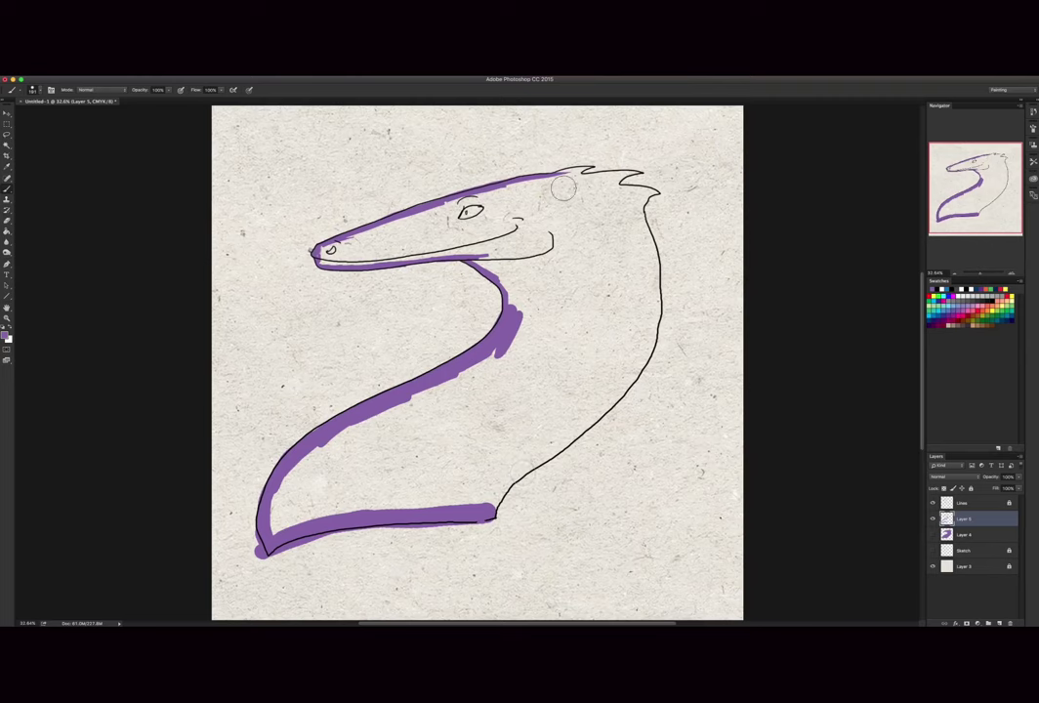
Paint a thick purple band inside the head crest and down the back of the neck to close the border
mouse_move(555, 175)
left_mouse_down()
mouse_move(631, 172)
mouse_move(629, 188)
mouse_move(653, 189)
mouse_move(643, 207)
mouse_move(652, 263)
mouse_move(643, 330)
mouse_move(573, 422)
mouse_move(484, 509)
left_mouse_up()
mouse_move(572, 431)
left_mouse_down()
mouse_move(653, 349)
mouse_move(641, 288)
left_mouse_up()
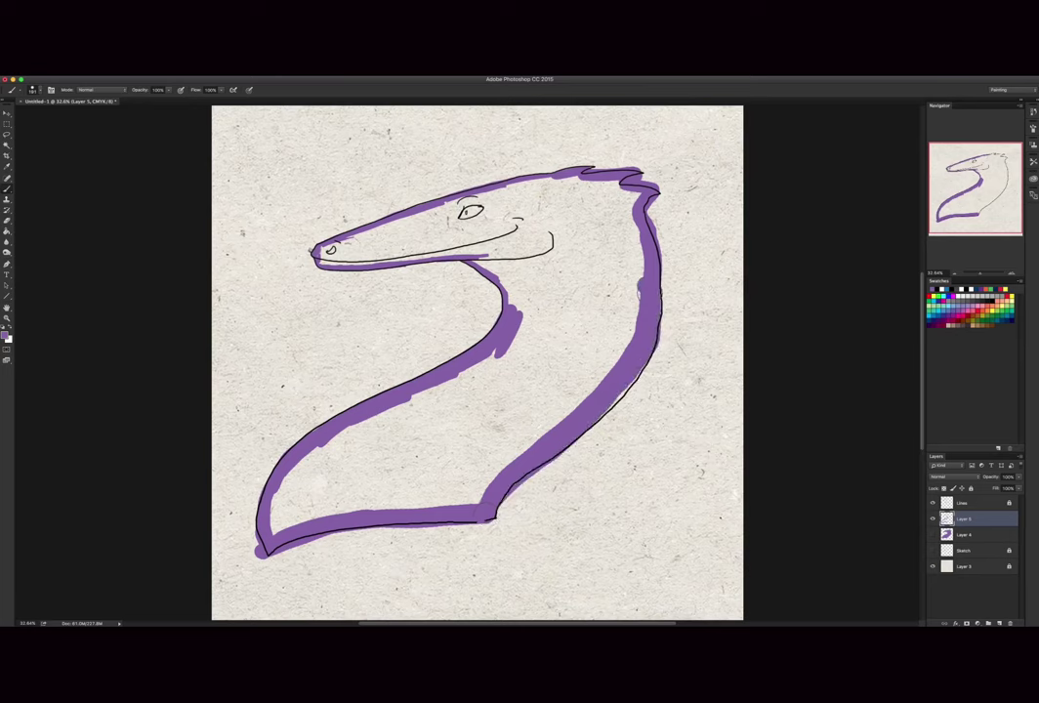
left_click_drag(630, 367, 592, 417)
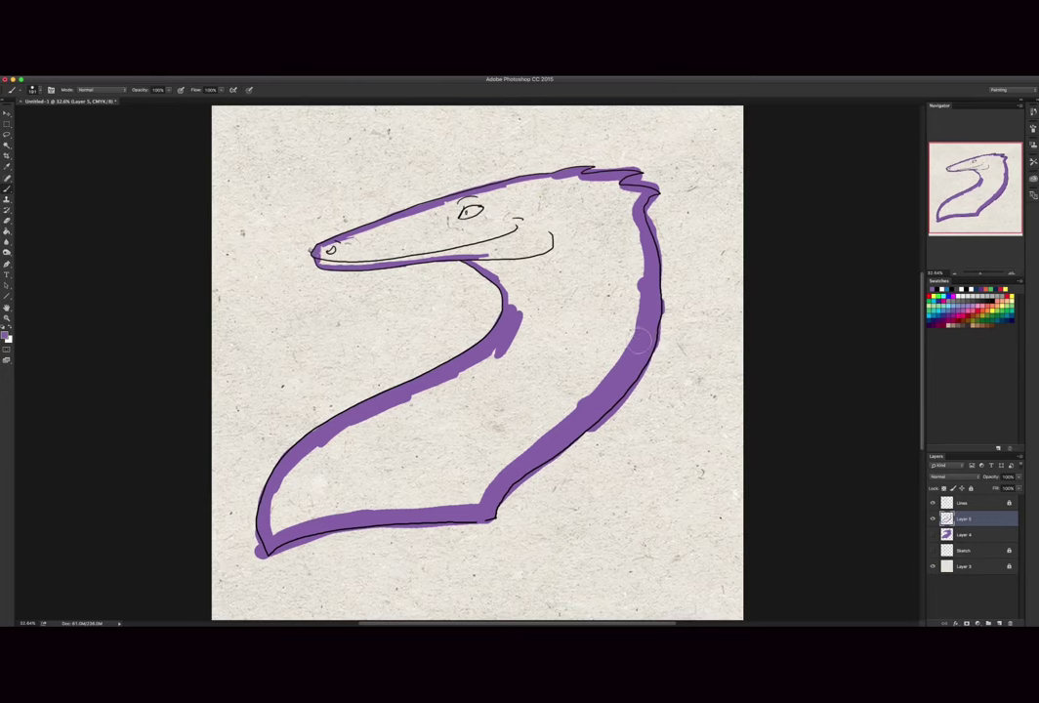
Fill the enclosed interior with purple using the Paint Bucket and erase the excess colour outside the back of the neck
key("g")
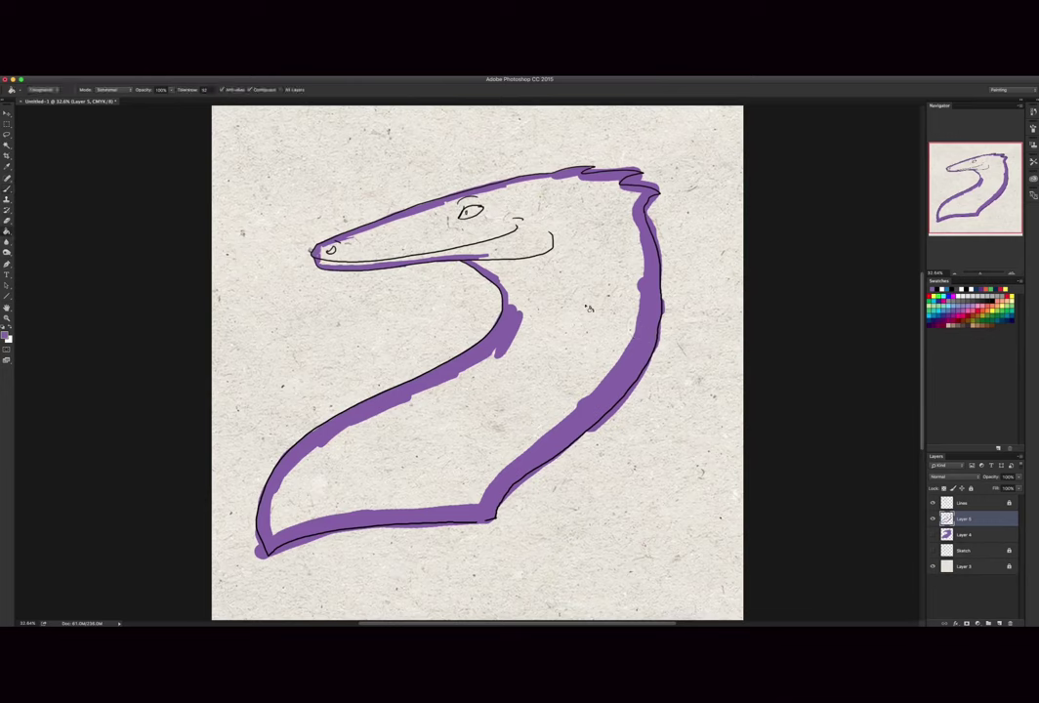
left_click(596, 307)
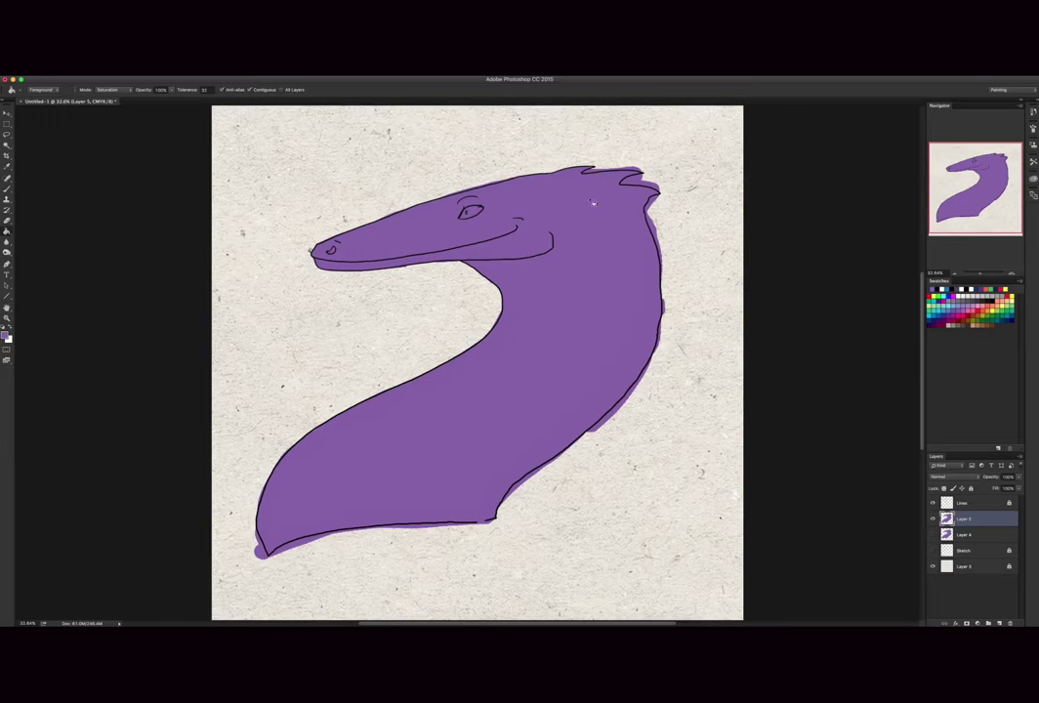
key("e")
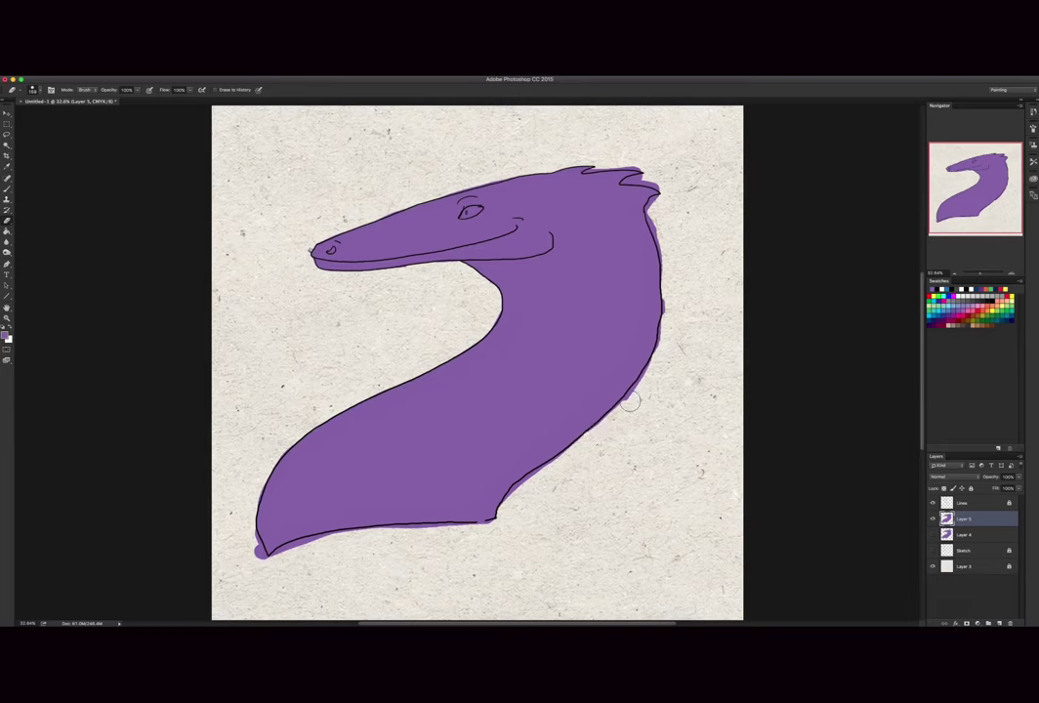
left_click_drag(626, 396, 607, 420)
left_click_drag(652, 363, 623, 394)
Delete the hand-painted fill layer and show the earlier selection-based purple fill layer
left_click(933, 520)
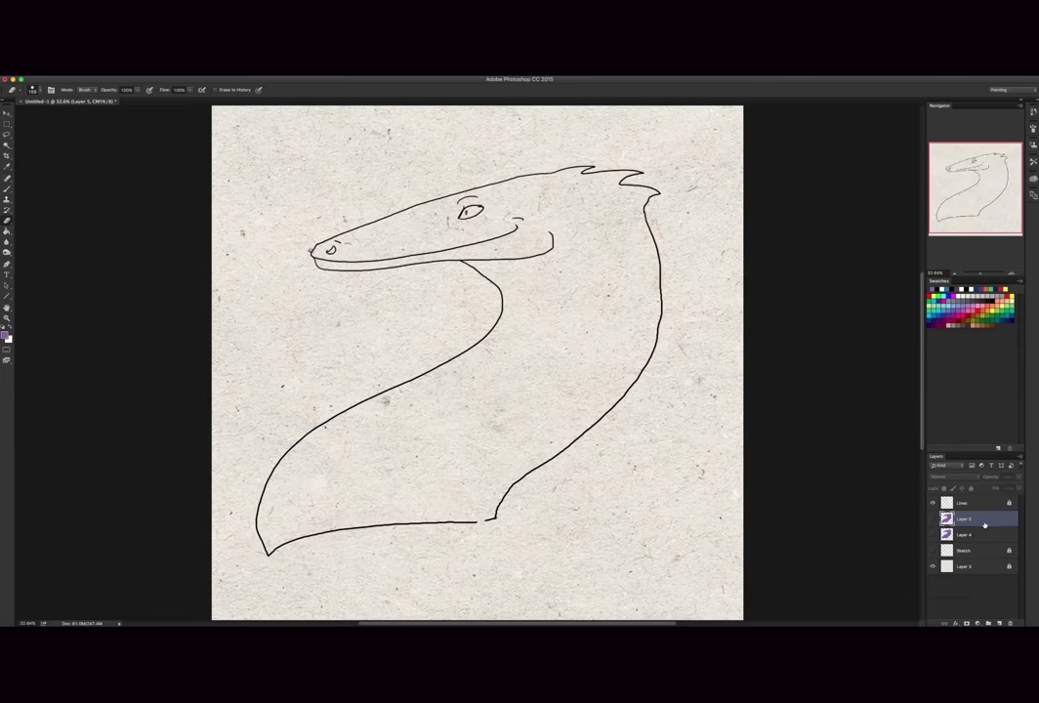
left_click(1011, 624)
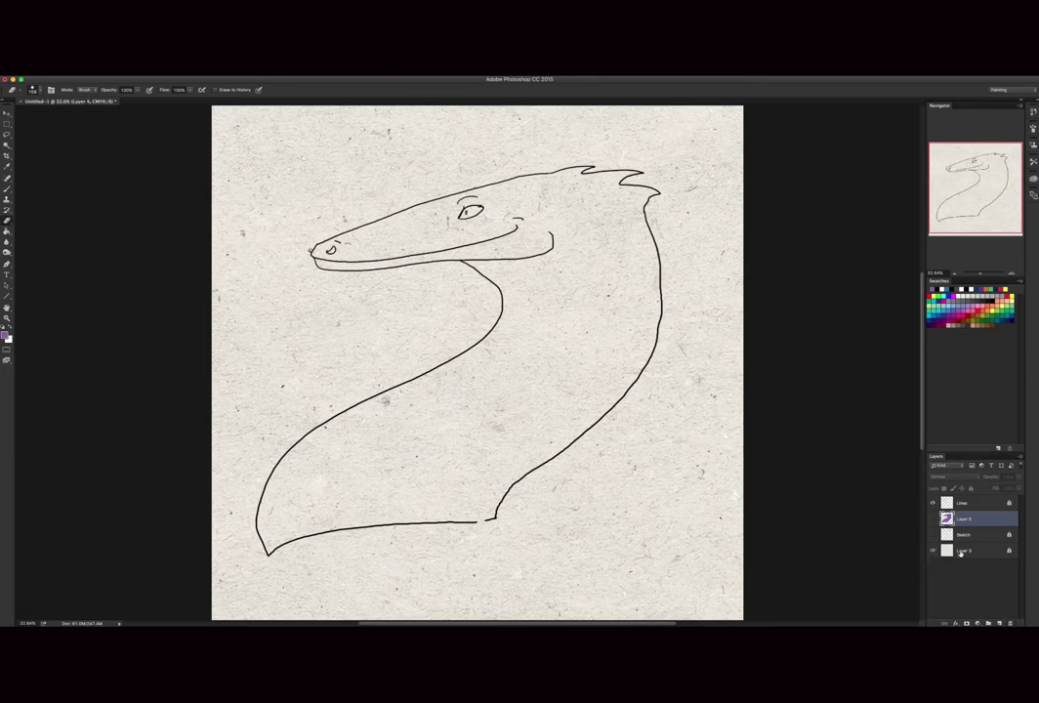
left_click(933, 519)
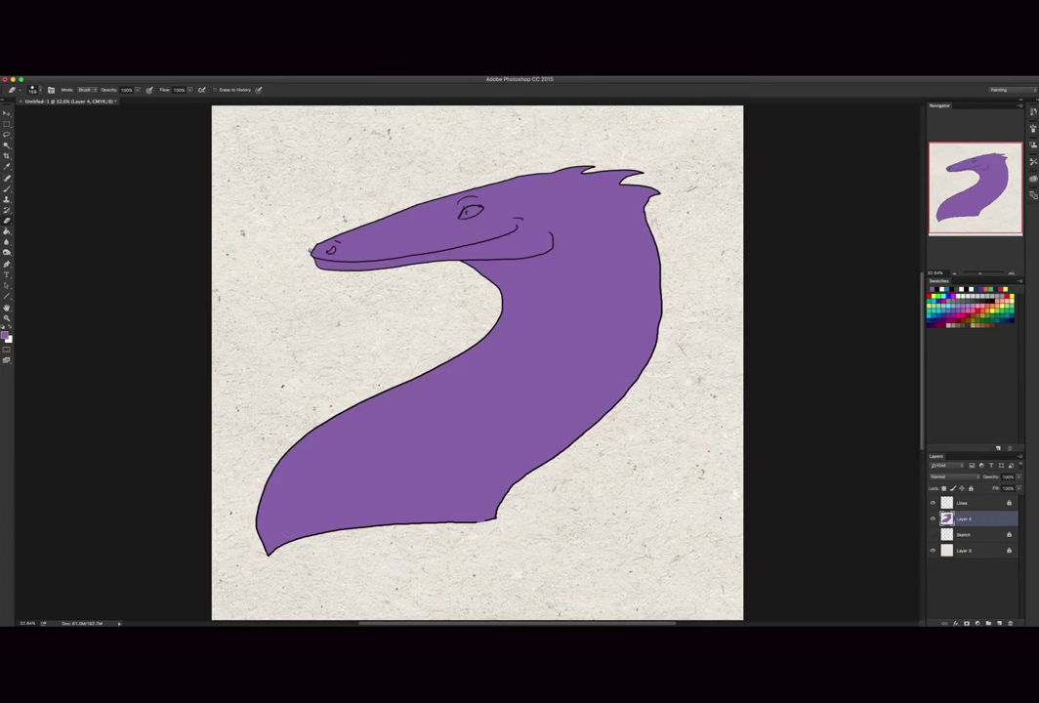
Try purple brush strokes across the back of the neck on the fill layer, and undo them
left_click_drag(467, 471, 668, 464)
key("super+z")
key("b")
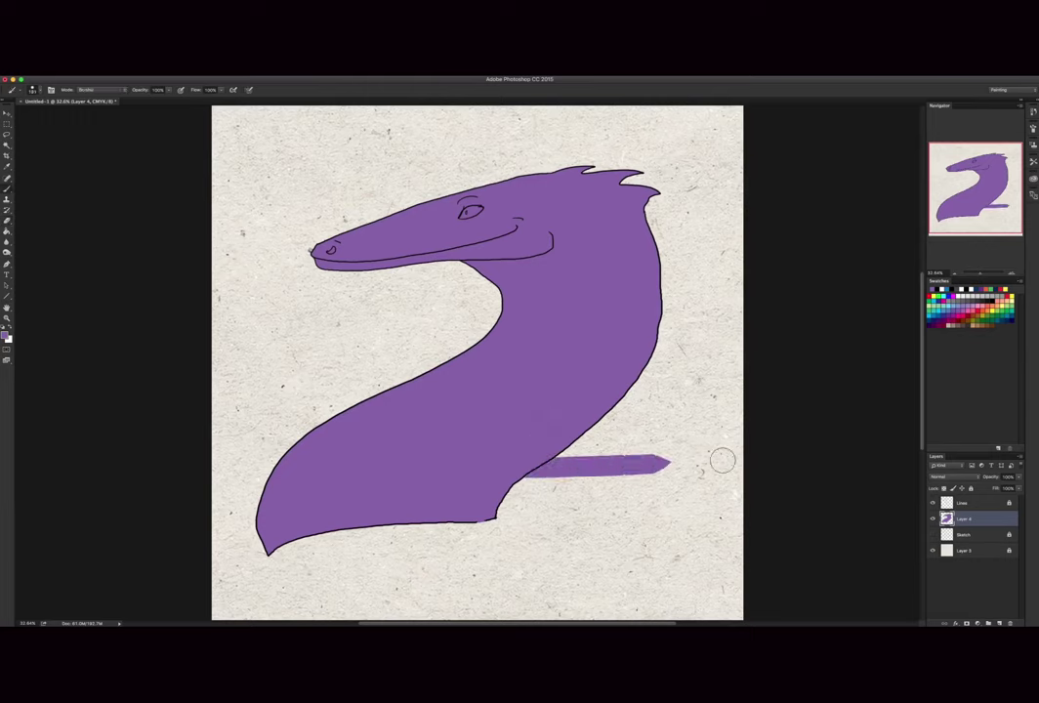
left_click_drag(556, 430, 786, 388)
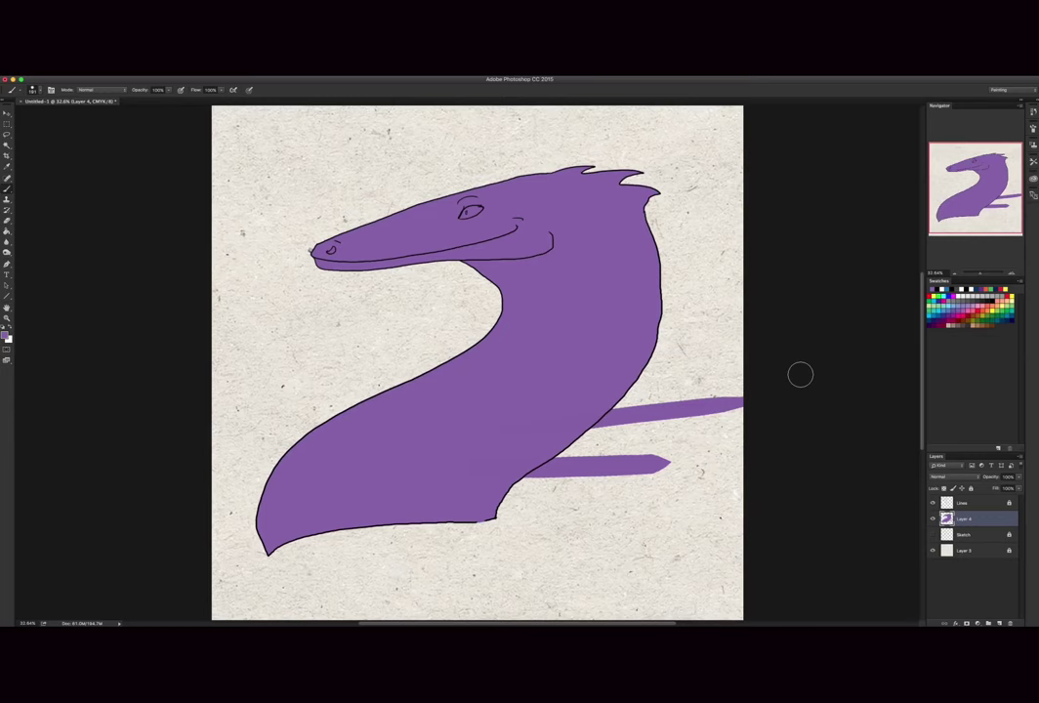
key("alt+super+z")
key("alt+super+z")
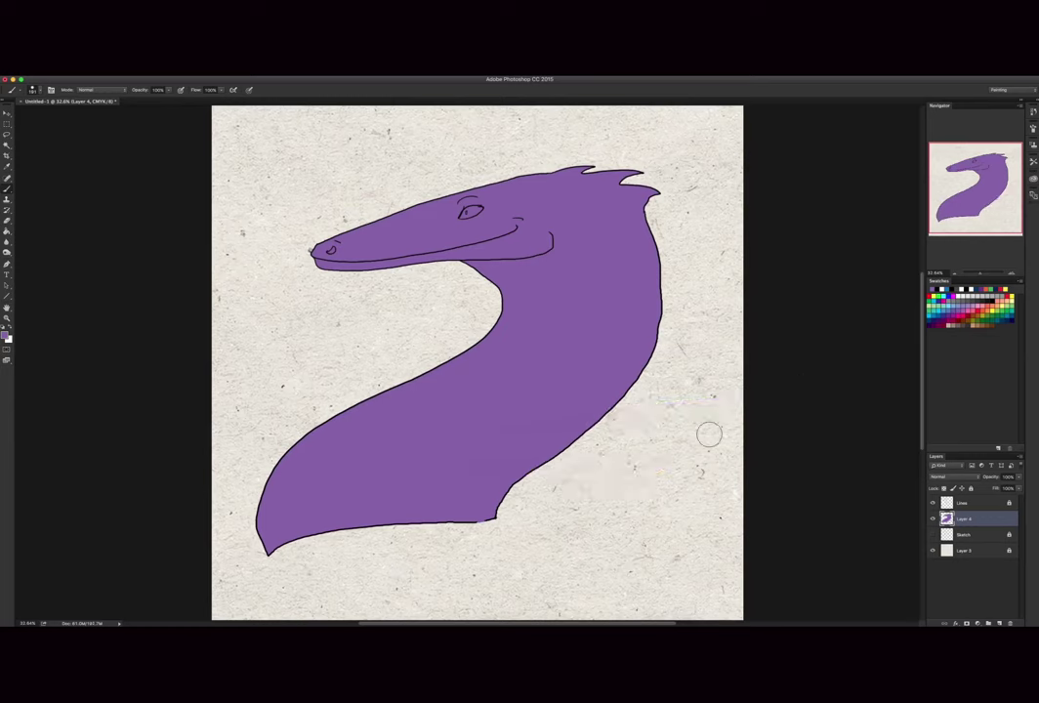
Lock the purple fill layer and add a new empty layer above it
left_click(971, 489)
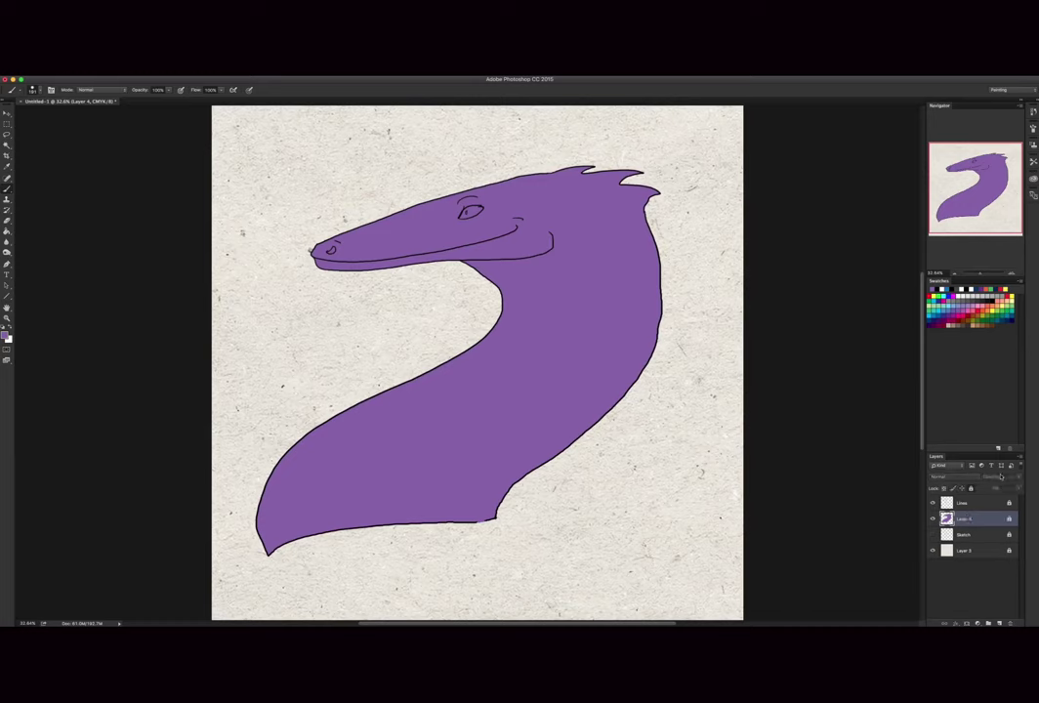
left_click(999, 623)
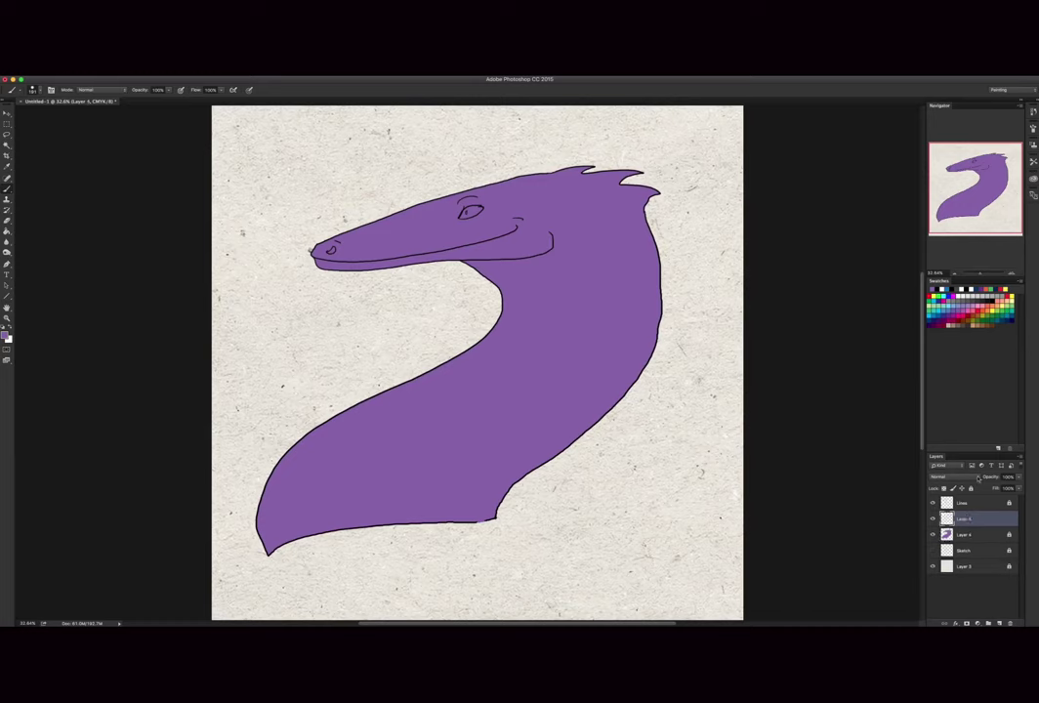
Unlock the purple fill layer and rename it Color
left_click(987, 533)
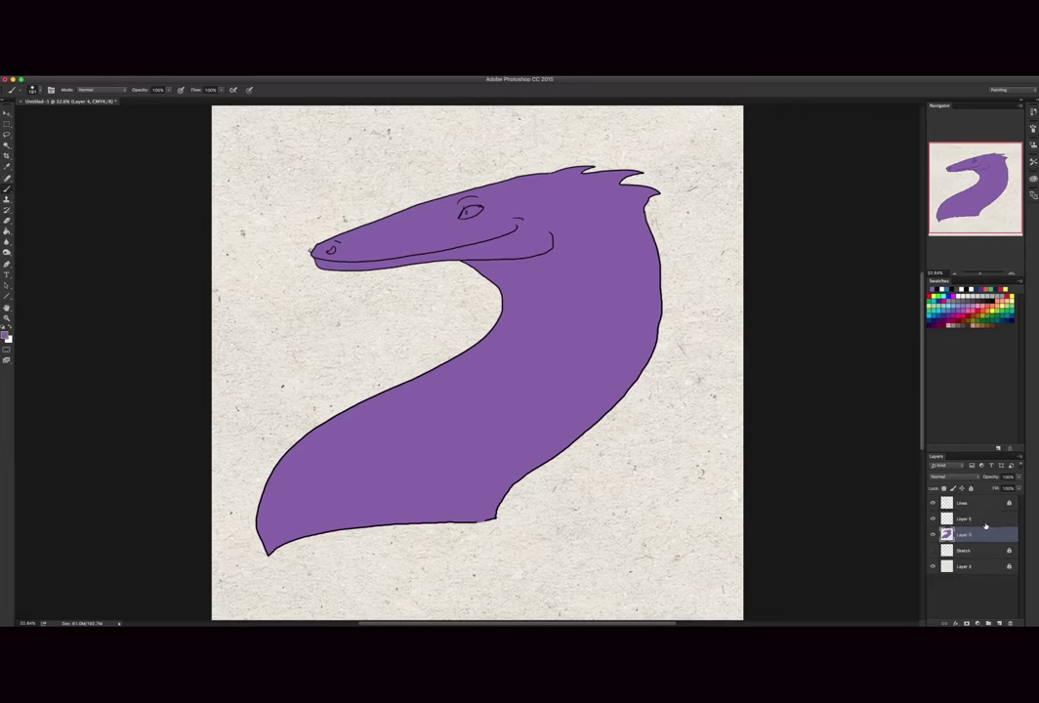
left_click(964, 519)
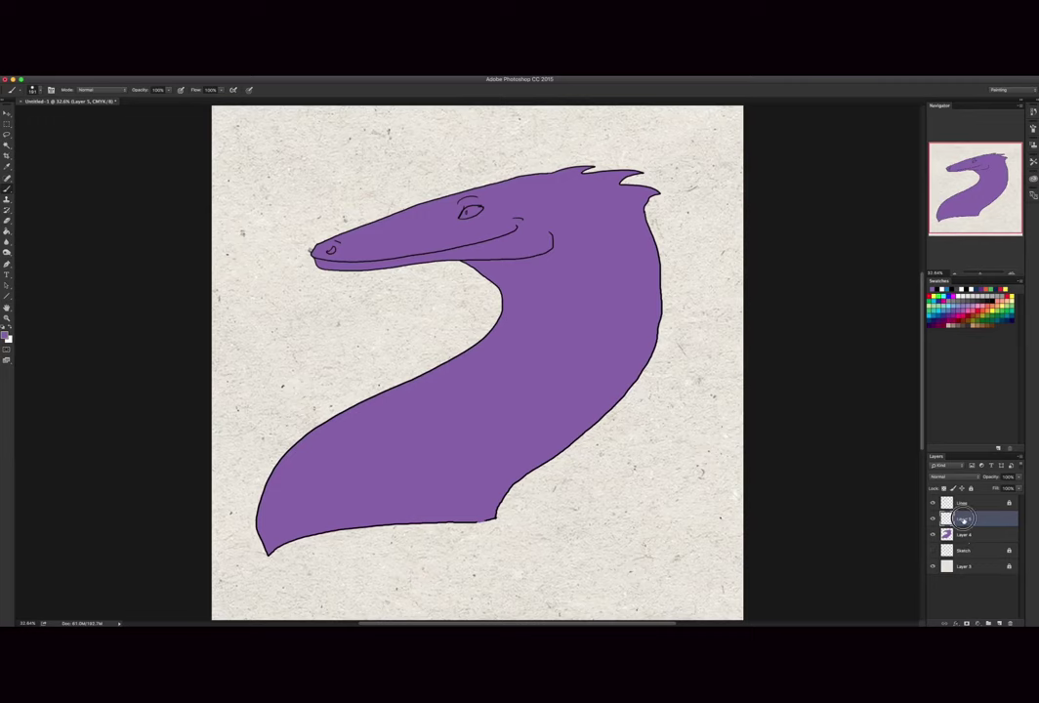
double_click(971, 535)
type("Color")
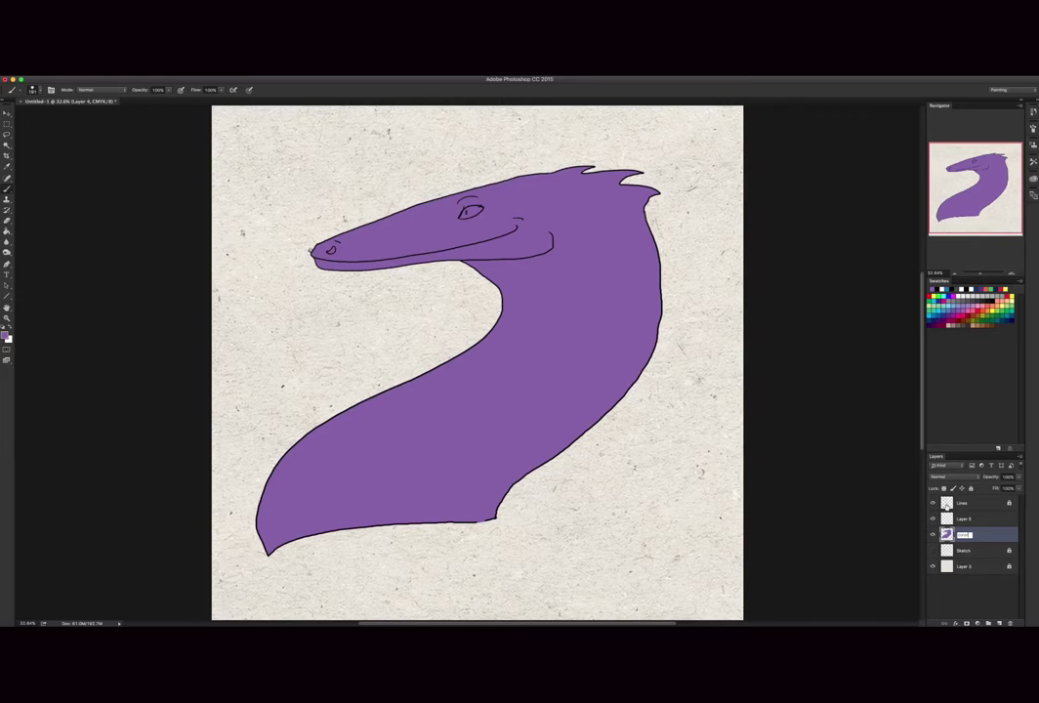
Rename the empty layer above the color layer Shading and clip it to the color layer
key("Return")
double_click(968, 519)
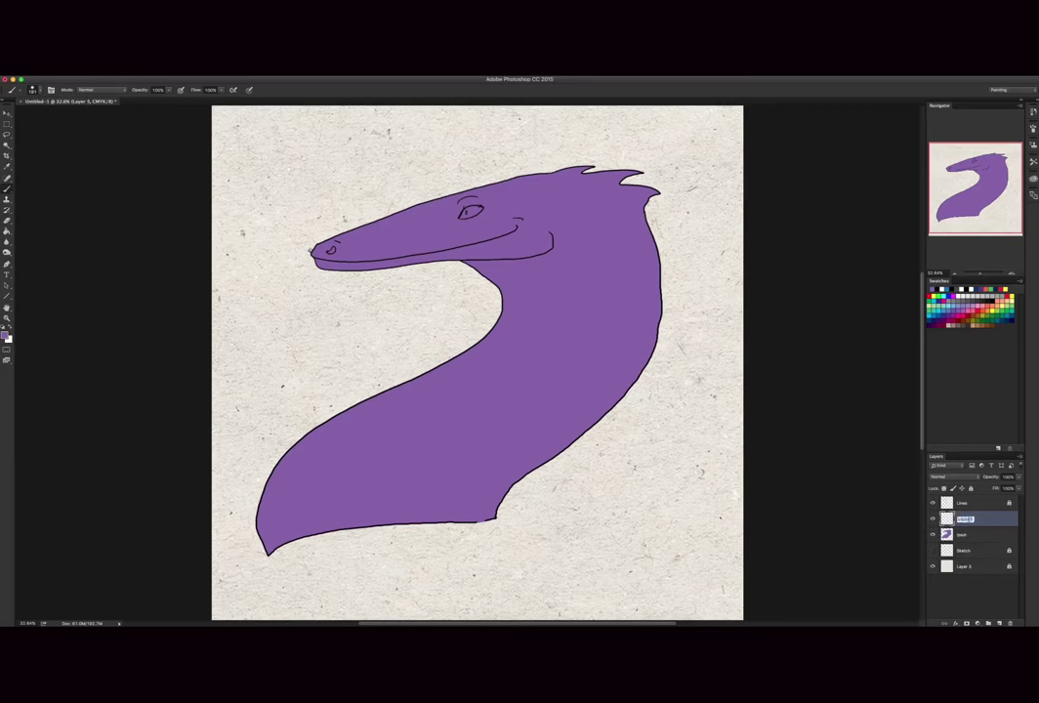
type("Shading")
key("Return")
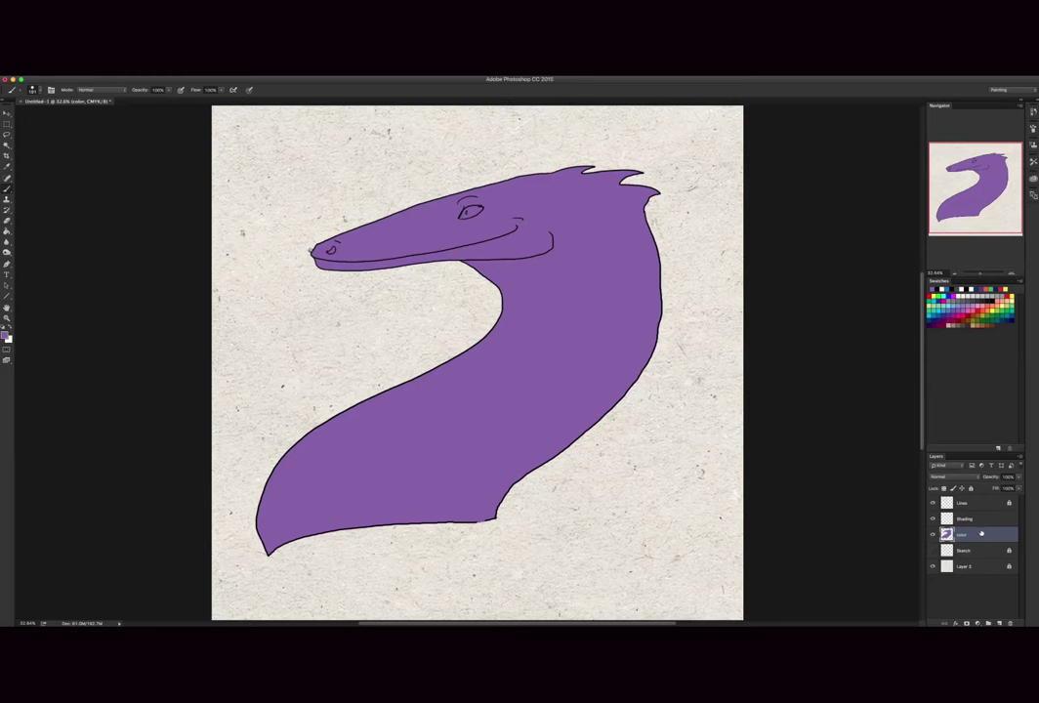
left_click_drag(990, 522, 965, 520)
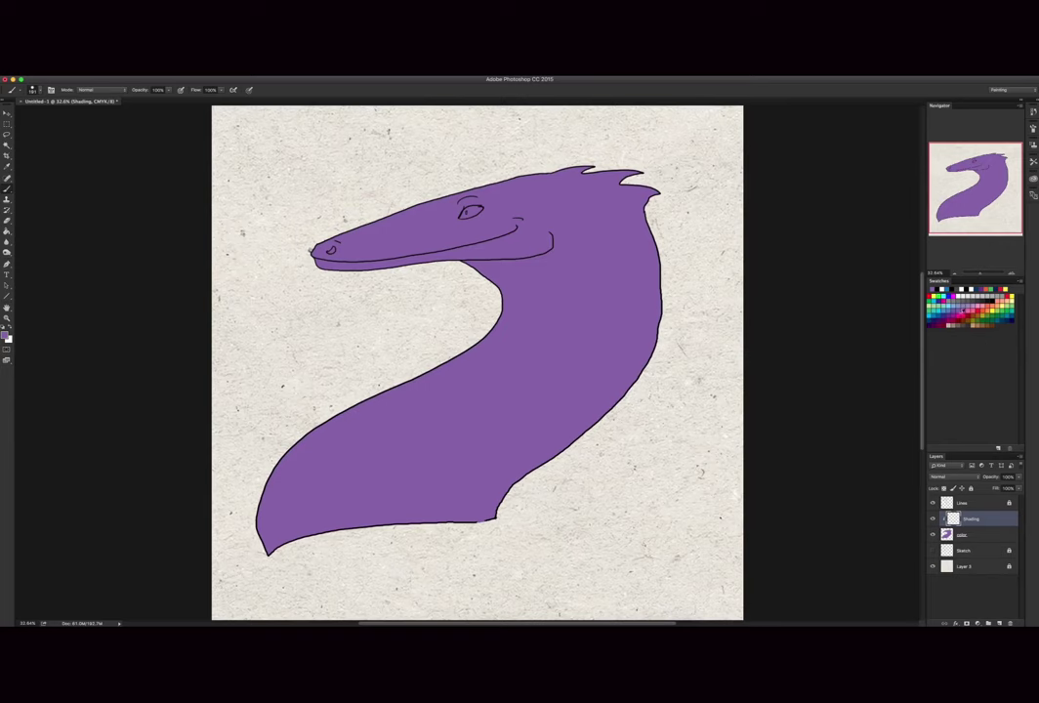
Try crimson brush strokes across the creature's neck, eye and snout on the clipped Shading layer
left_click(963, 312)
left_click_drag(371, 361, 805, 359)
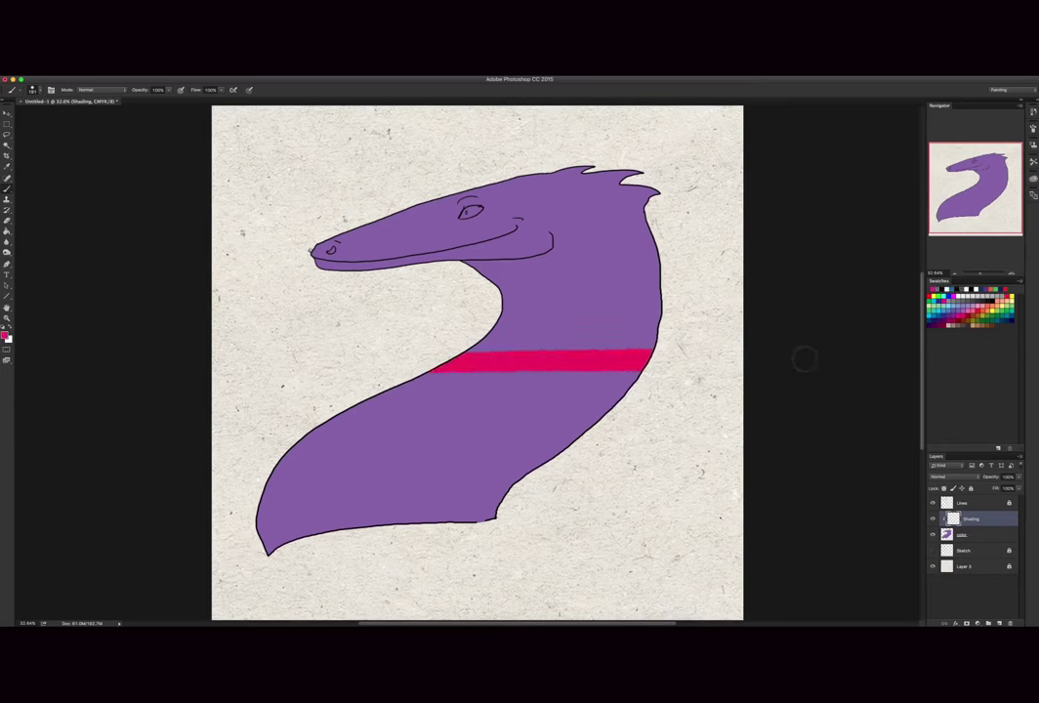
mouse_move(565, 282)
left_mouse_down()
mouse_move(496, 394)
mouse_move(499, 443)
mouse_move(613, 326)
mouse_move(549, 451)
left_mouse_up()
mouse_move(496, 382)
left_mouse_down()
mouse_move(334, 466)
mouse_move(469, 448)
mouse_move(484, 493)
left_mouse_up()
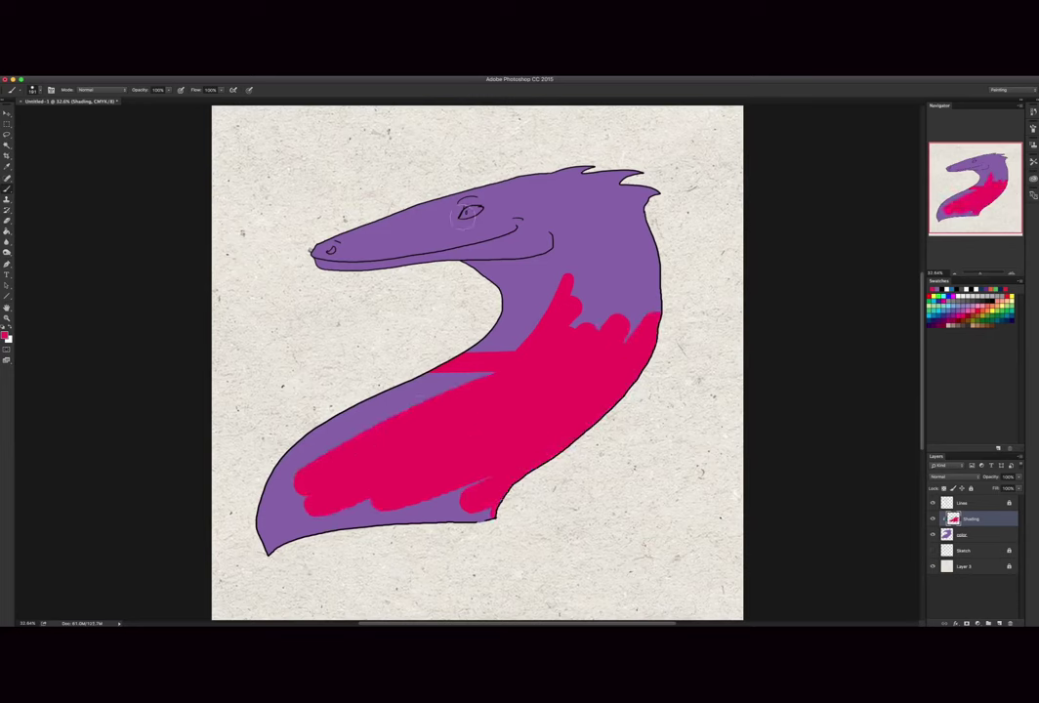
left_click_drag(466, 216, 472, 211)
left_click_drag(369, 222, 375, 263)
left_click_drag(422, 203, 418, 262)
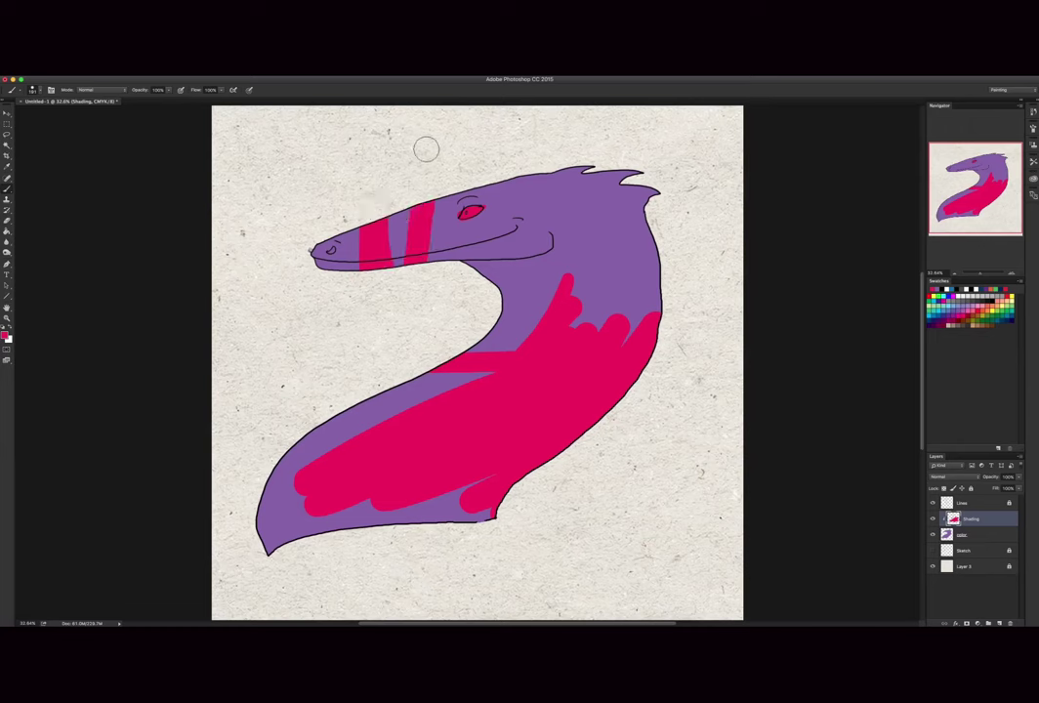
mouse_move(425, 148)
left_mouse_down()
mouse_move(556, 132)
mouse_move(625, 293)
mouse_move(246, 443)
mouse_move(620, 399)
left_mouse_up()
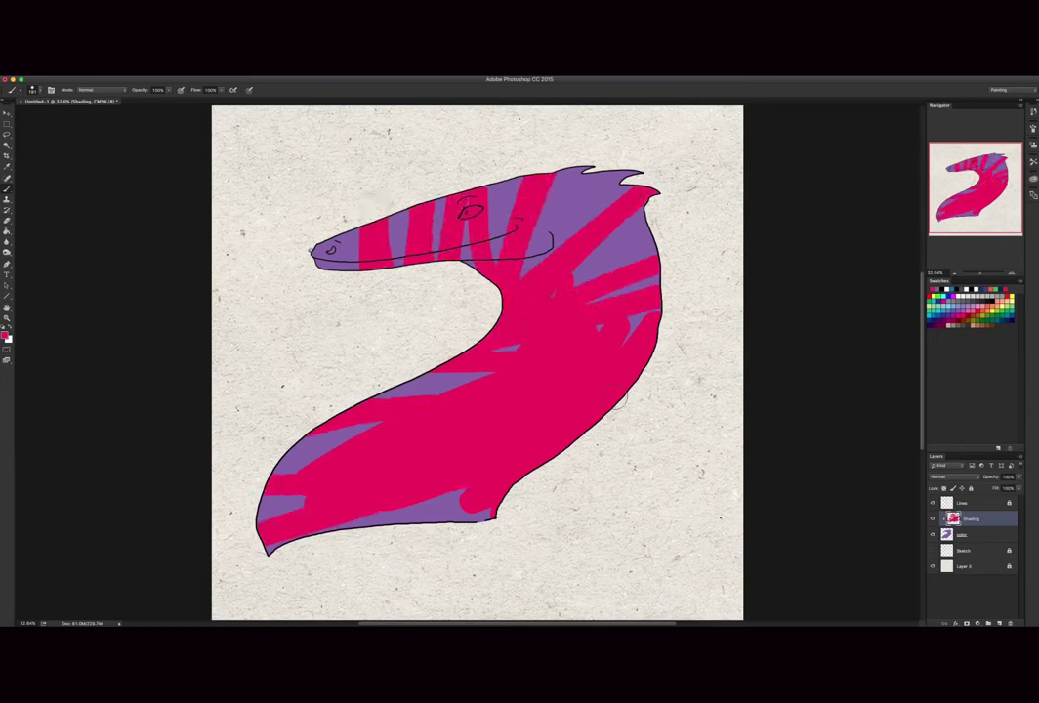
Undo all the crimson test strokes on the Shading layer
key("super+z")
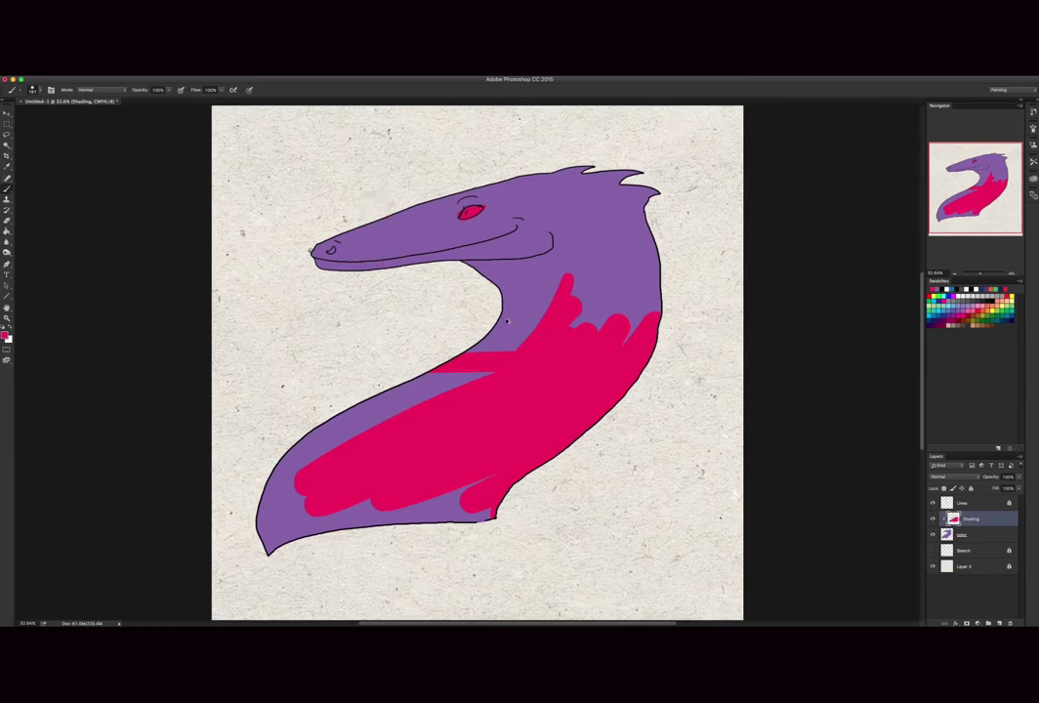
key("super+alt+z")
key("super+alt+z")
key("super+alt+z")
key("super+alt+z")
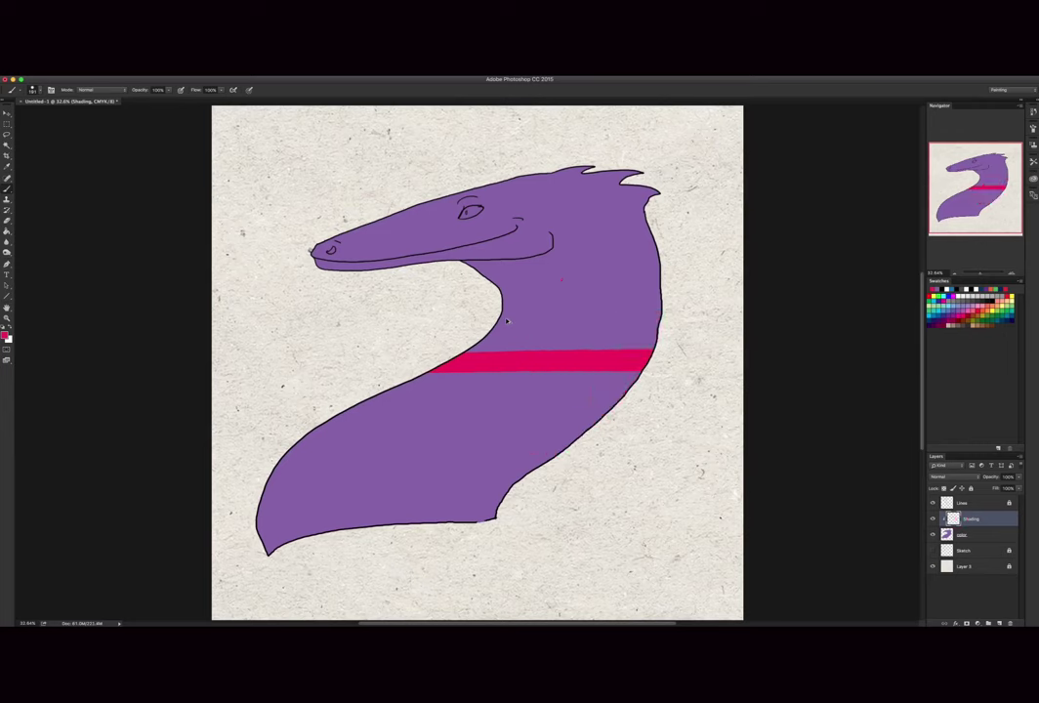
key("super+alt+z")
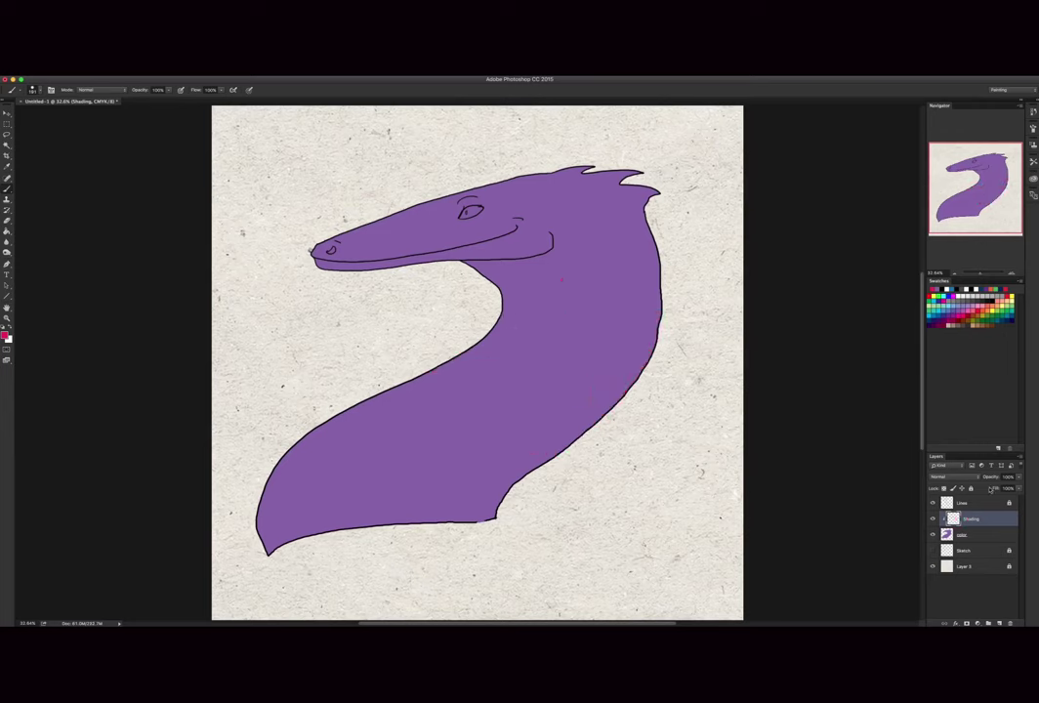
Sample the creature's purple and darken it to about #462d5d as the foreground colour for shading
left_click(5, 334)
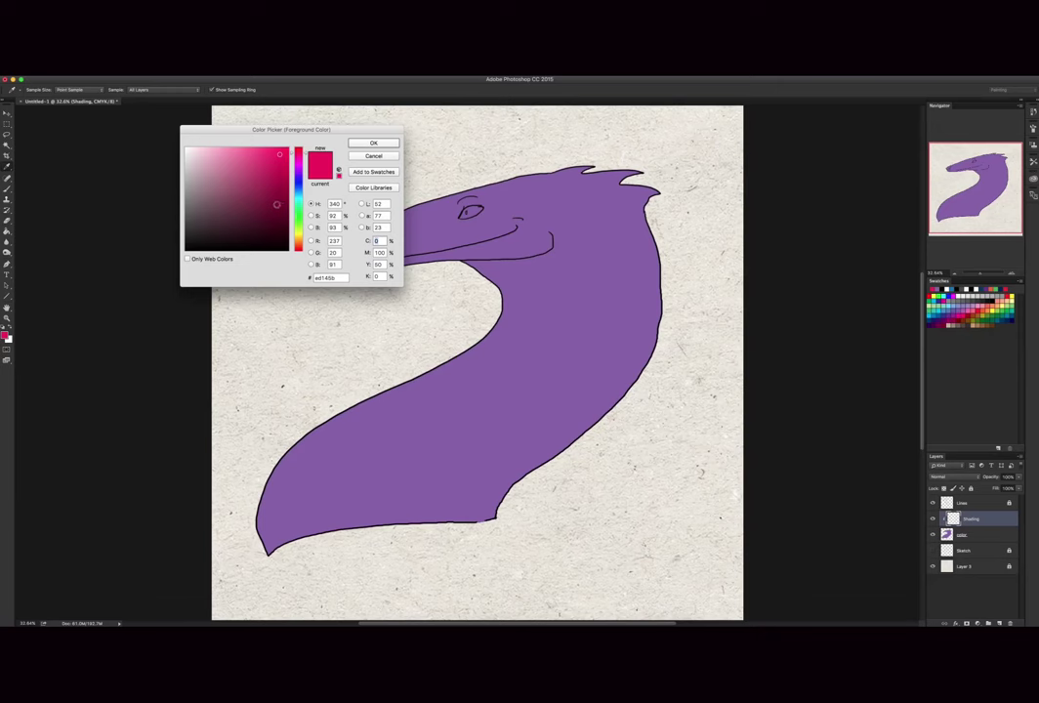
left_click(498, 359)
left_click(233, 220)
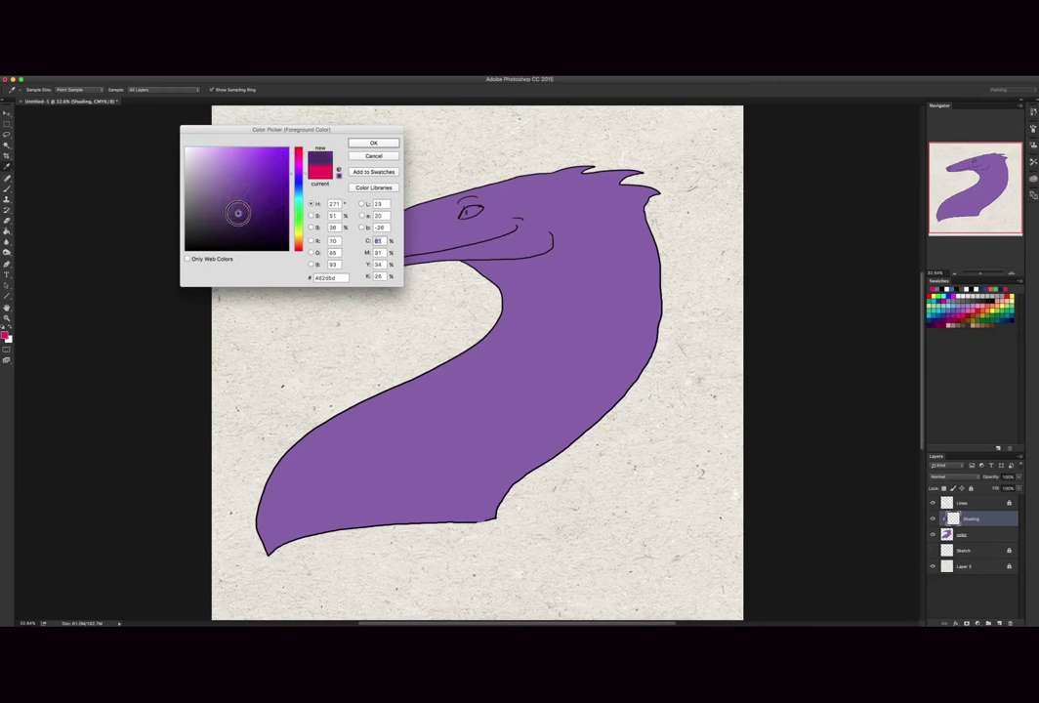
left_click(369, 141)
Open the brush size, hardness and preset settings for the shading brush
right_click(519, 234)
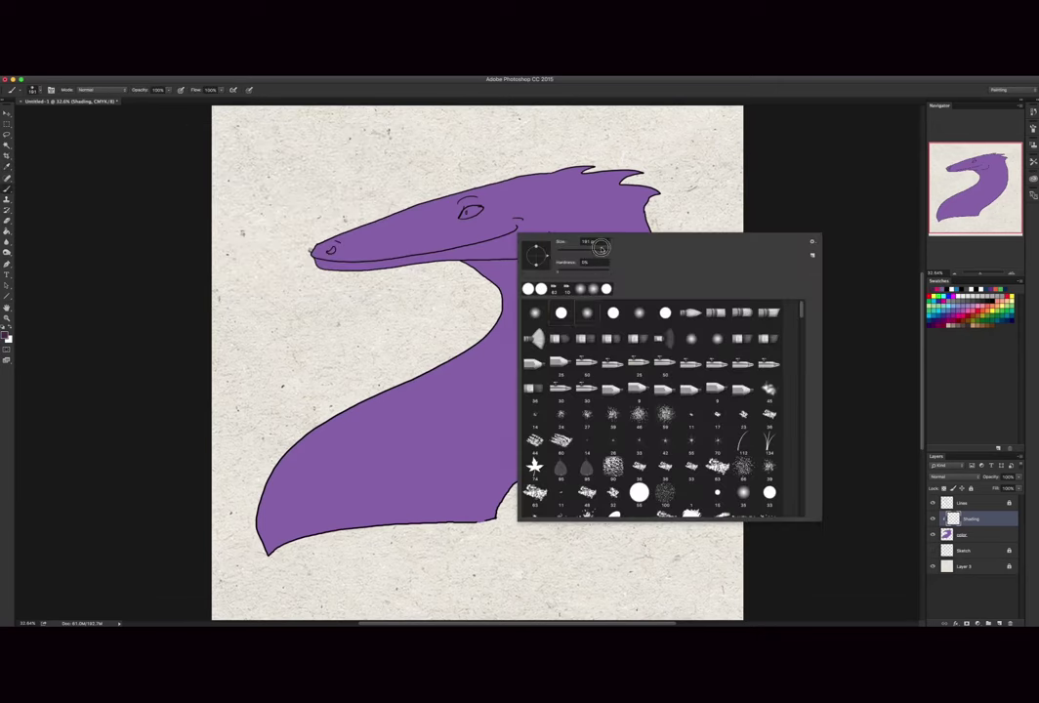